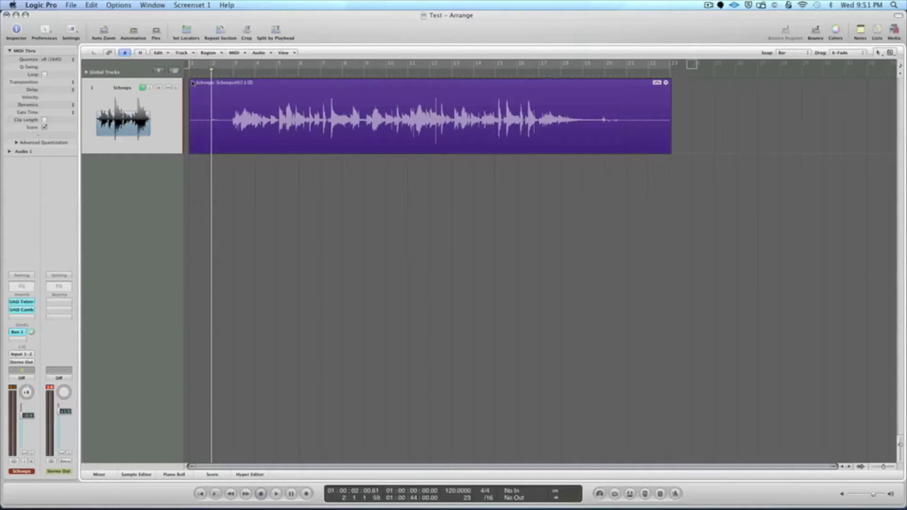
# Step: Expand the Schoeps take folder so its individual take lanes show beneath the comp
pyautogui.click(193, 83)
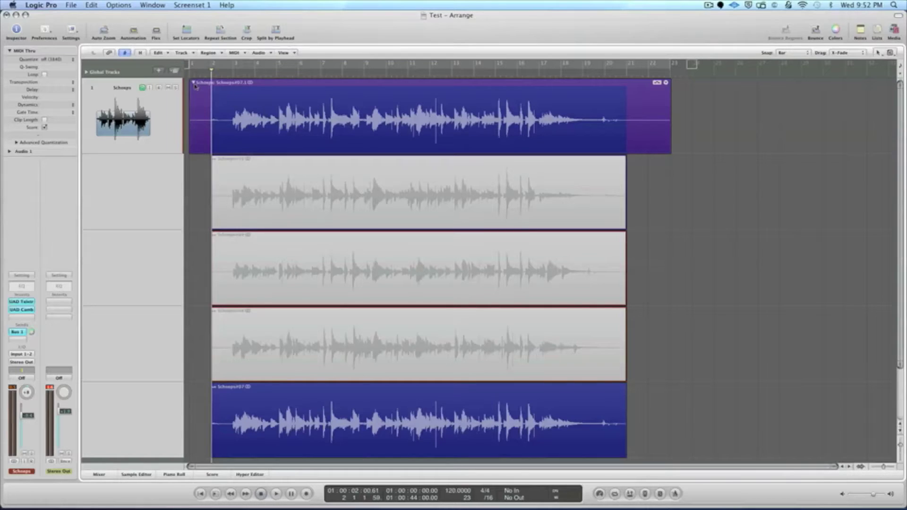
pyautogui.click(194, 83)
pyautogui.click(194, 84)
# Step: Play the current comp from just before bar 3 through to the end of the performance
pyautogui.click(221, 76)
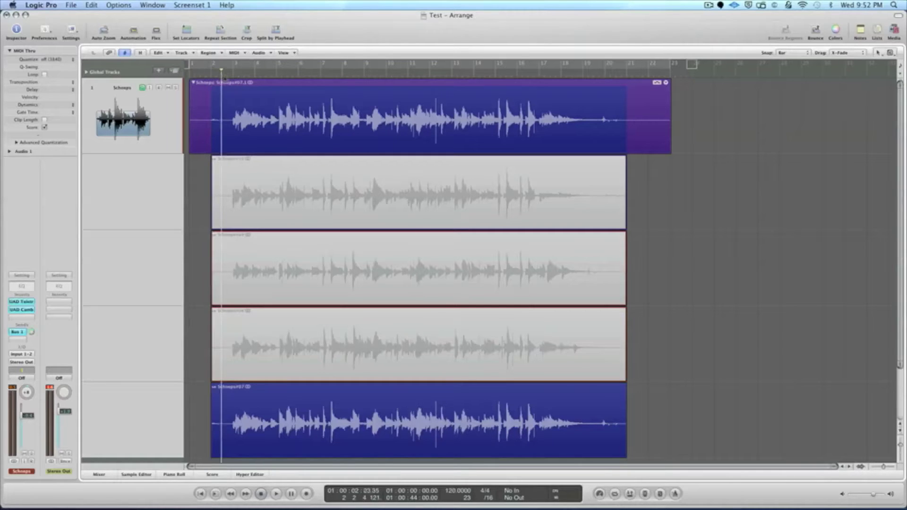
pyautogui.click(229, 76)
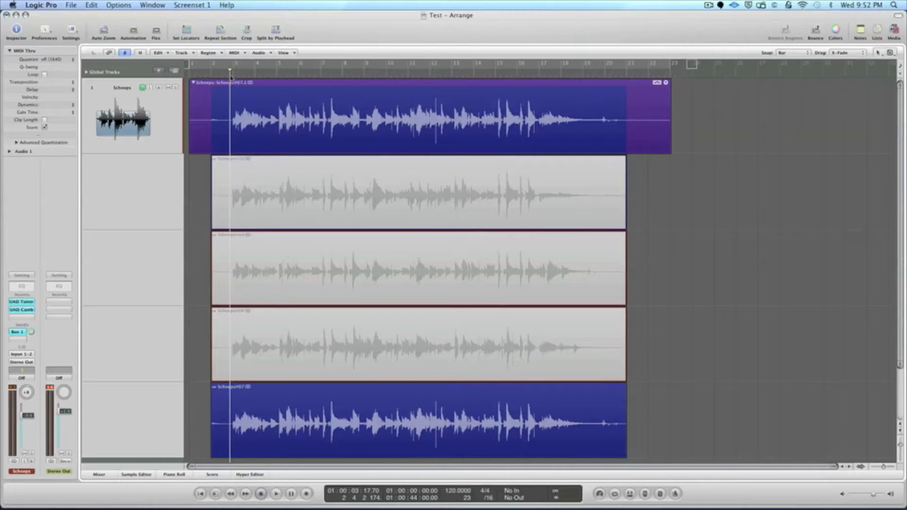
pyautogui.press('space')
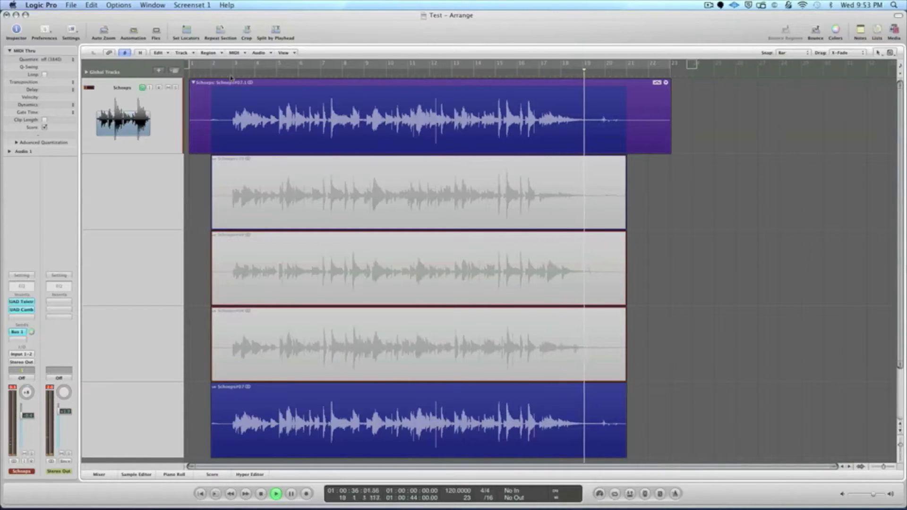
pyautogui.press('space')
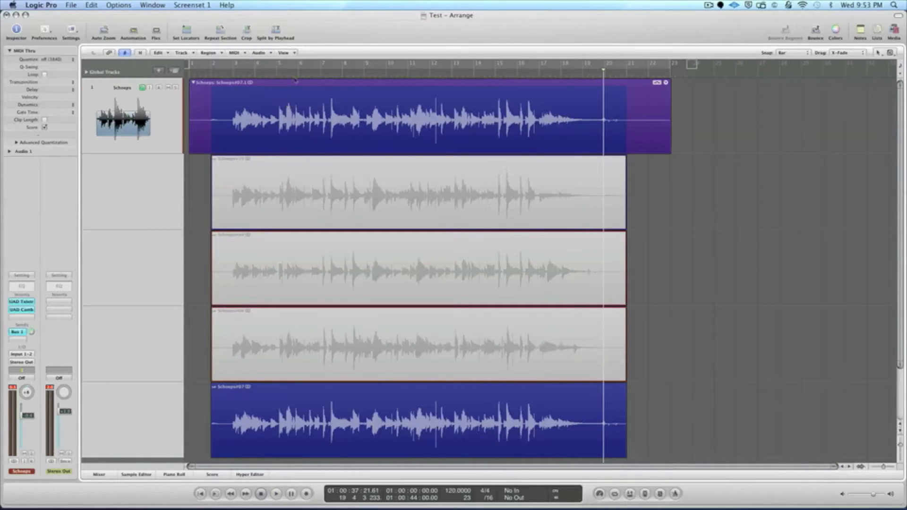
# Step: Locate the phrase from bar 7 to bar 9 by ear and comp it from the take directly above Schoeps#07
pyautogui.click(318, 77)
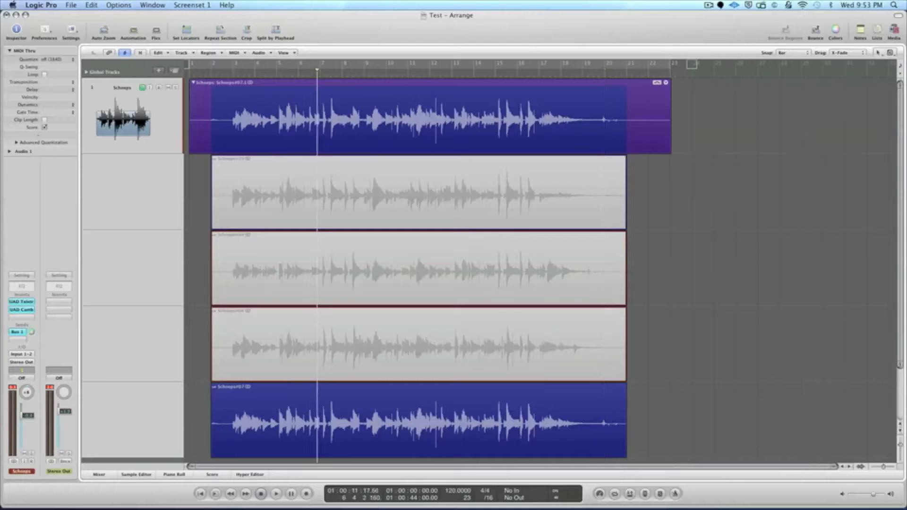
pyautogui.click(324, 78)
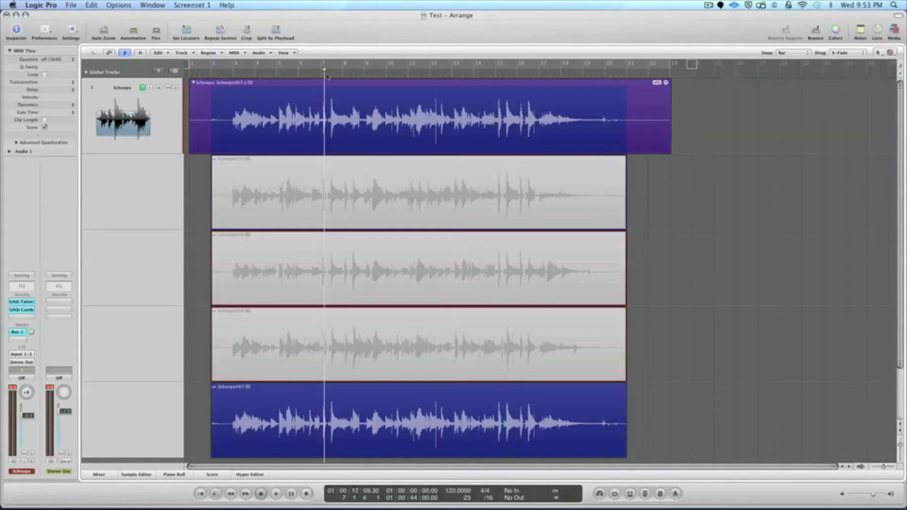
pyautogui.press('space')
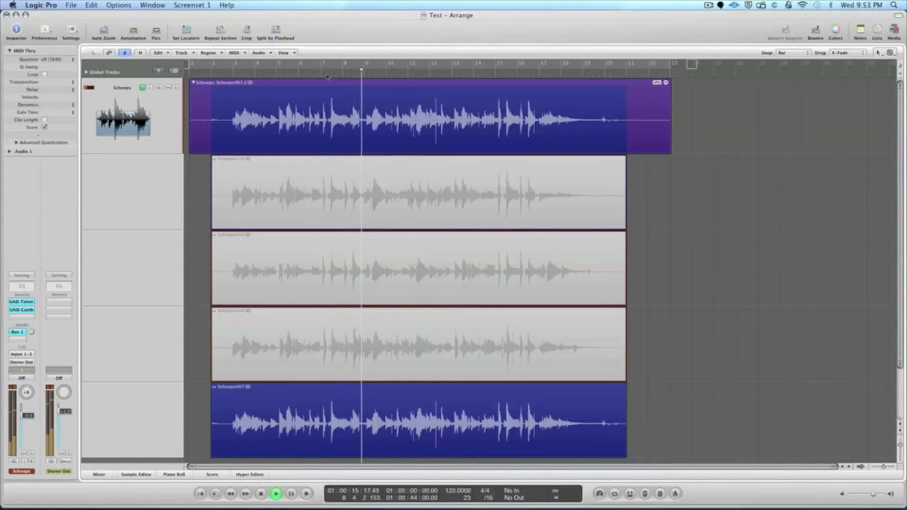
pyautogui.press('space')
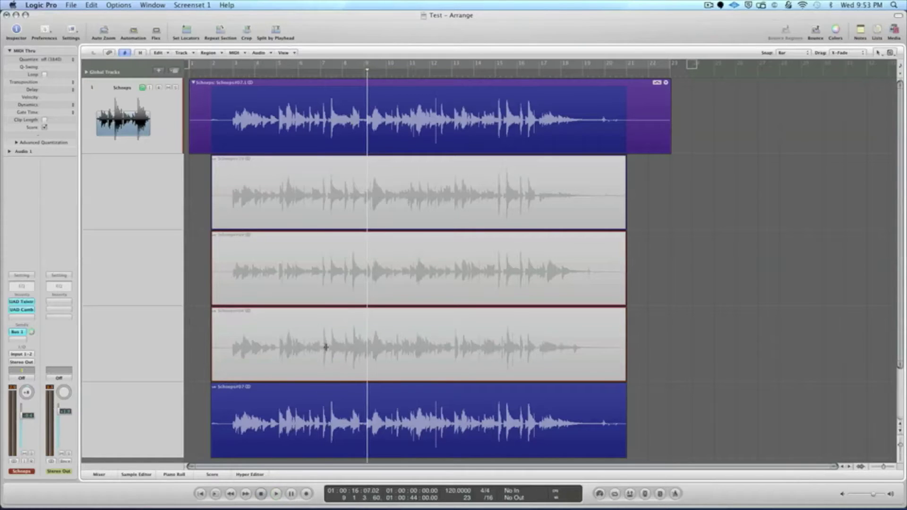
pyautogui.moveTo(325, 347); pyautogui.dragTo(365, 346)
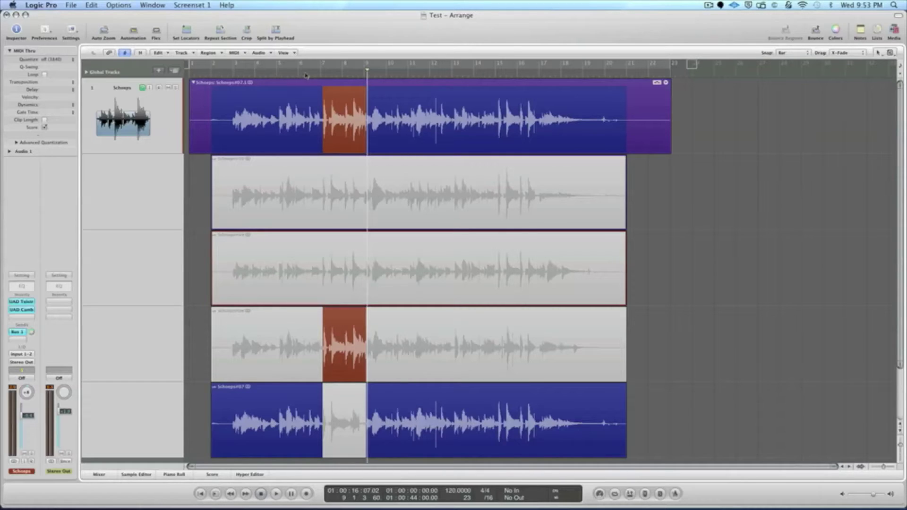
# Step: Play the comp from before bar 7 to past bar 9 to check the swapped phrase
pyautogui.click(307, 75)
pyautogui.press('space')
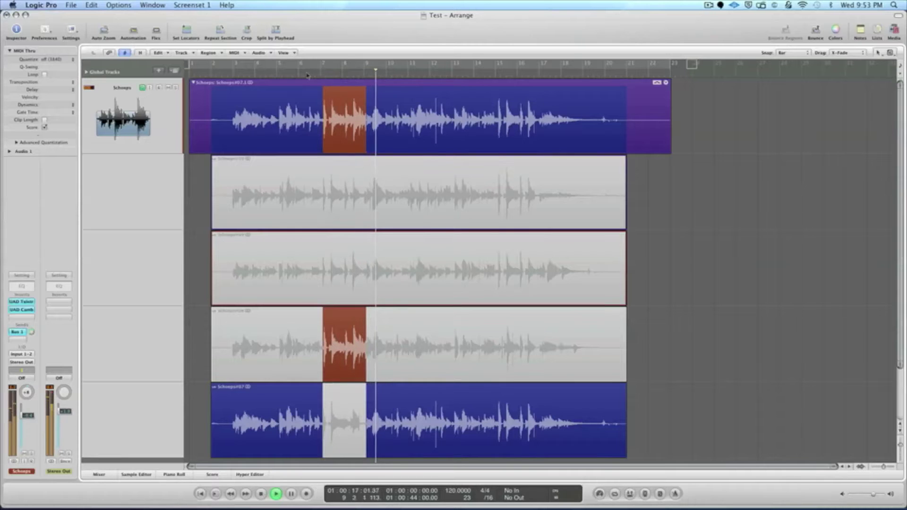
pyautogui.press('space')
# Step: Extend the swapped comp segment so it starts at bar 7 and ends just before bar 10
pyautogui.click(334, 73)
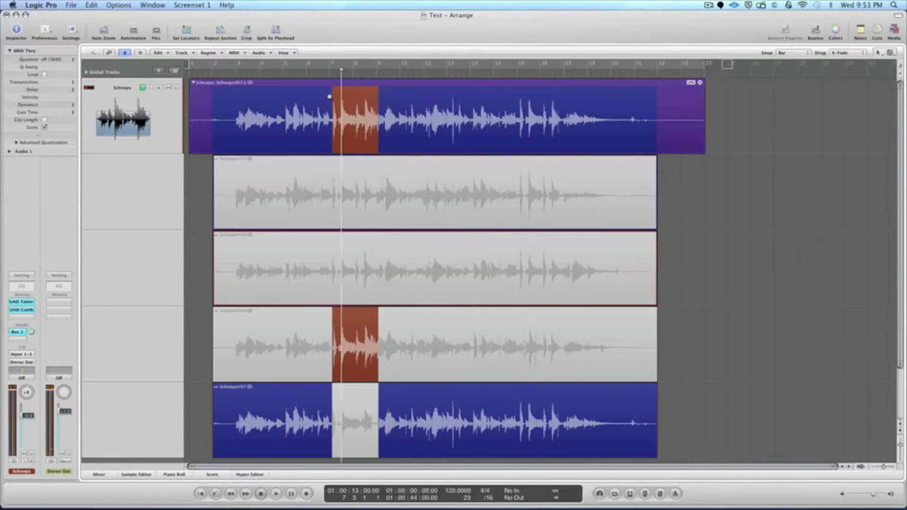
pyautogui.scroll(3, 330, 94)
pyautogui.scroll(1, 329, 108)
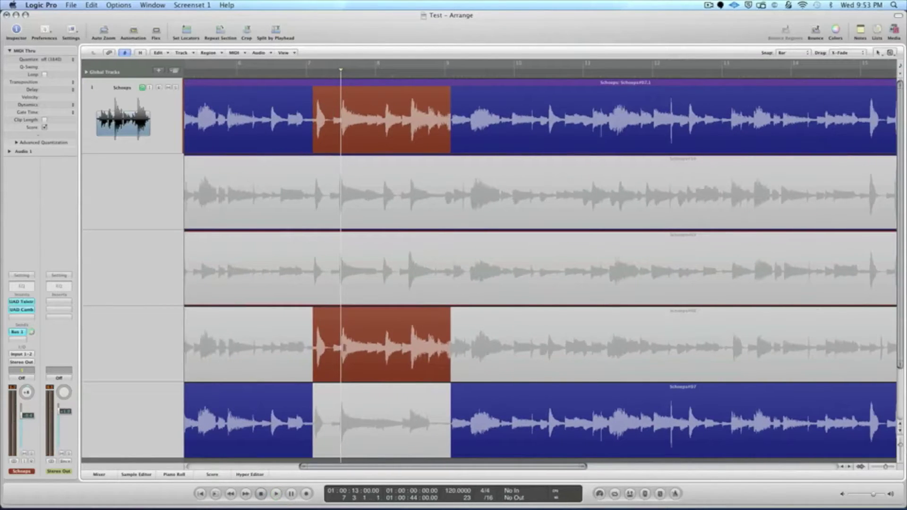
pyautogui.moveTo(311, 440); pyautogui.dragTo(304, 441)
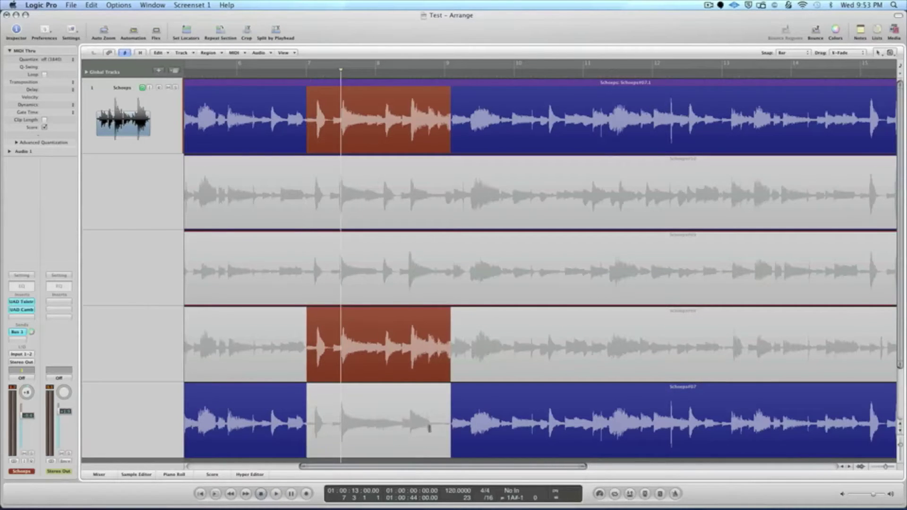
pyautogui.moveTo(448, 443); pyautogui.dragTo(468, 444)
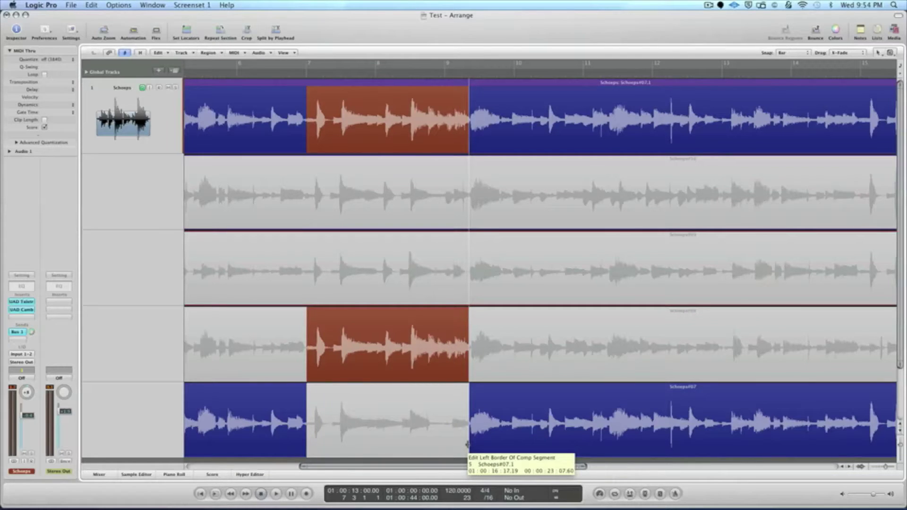
pyautogui.moveTo(468, 444); pyautogui.dragTo(509, 444)
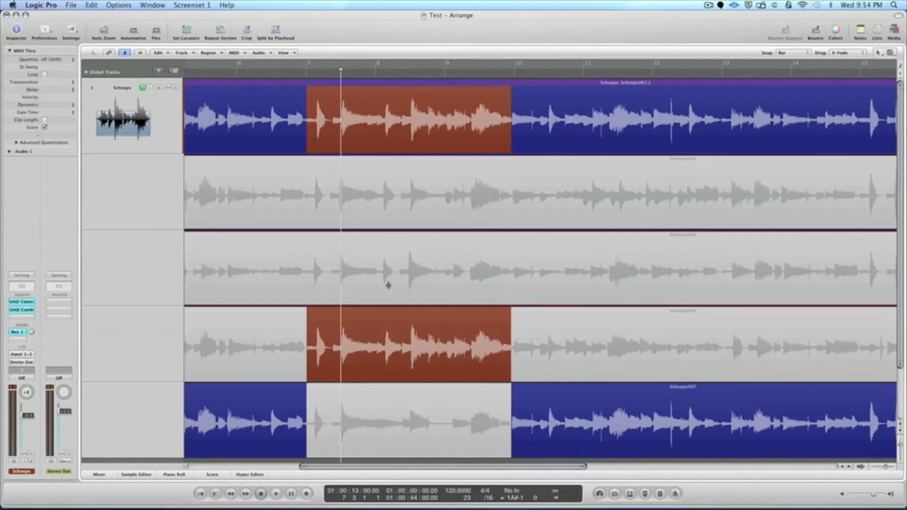
# Step: Play the comp from bar 5 to bar 11 to check both edges of the extended segment
pyautogui.click(207, 75)
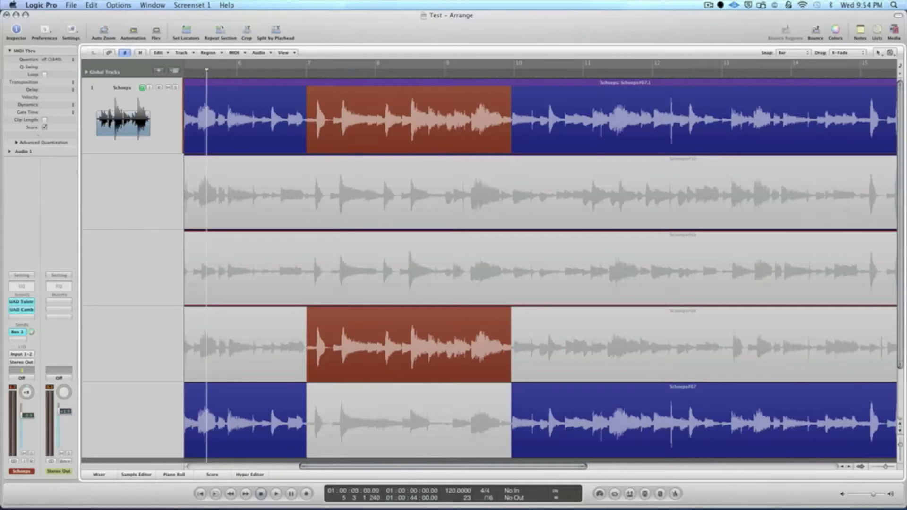
pyautogui.press('space')
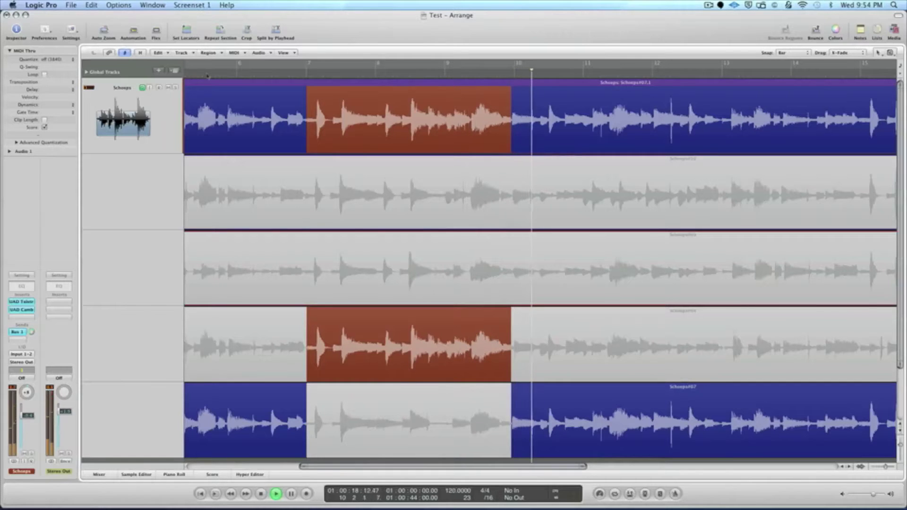
pyautogui.press('space')
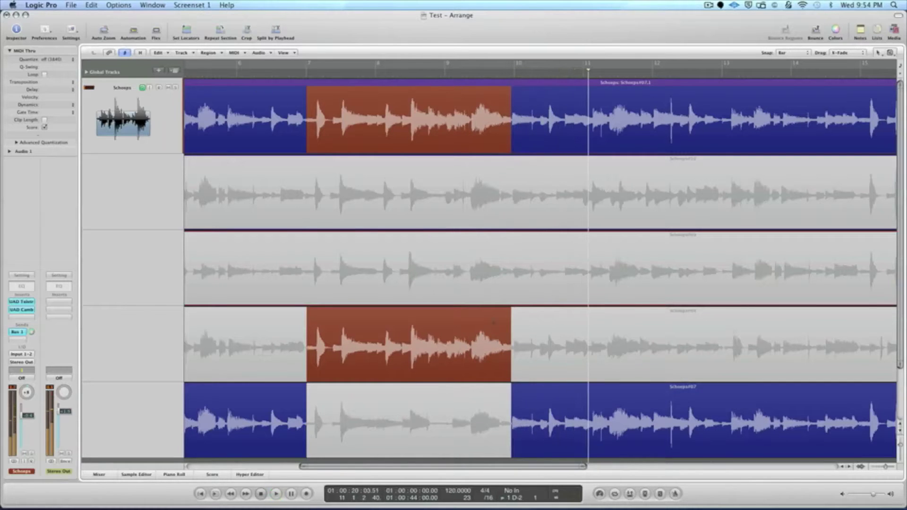
# Step: Locate the short phrase from about bar 14.2 to bar 15 by ear and comp it from the uppermost take
pyautogui.moveTo(585, 467); pyautogui.dragTo(736, 468)
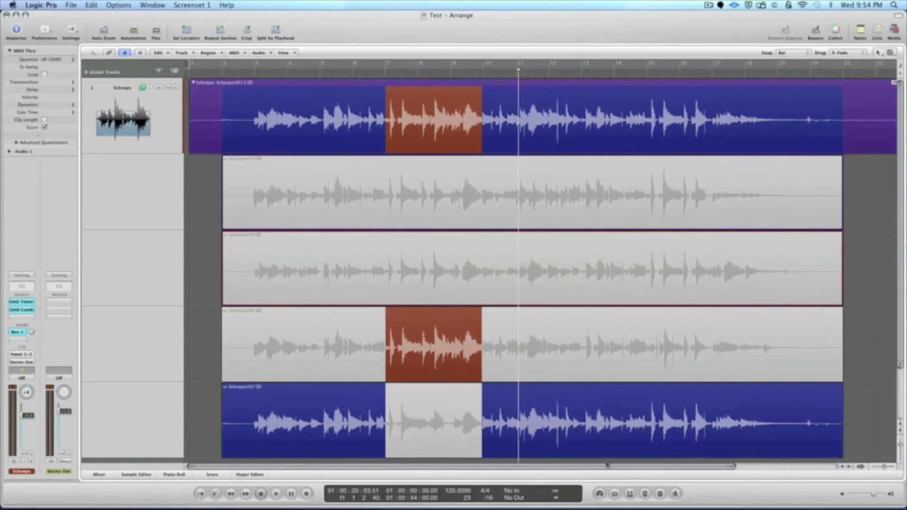
pyautogui.click(626, 77)
pyautogui.click(619, 75)
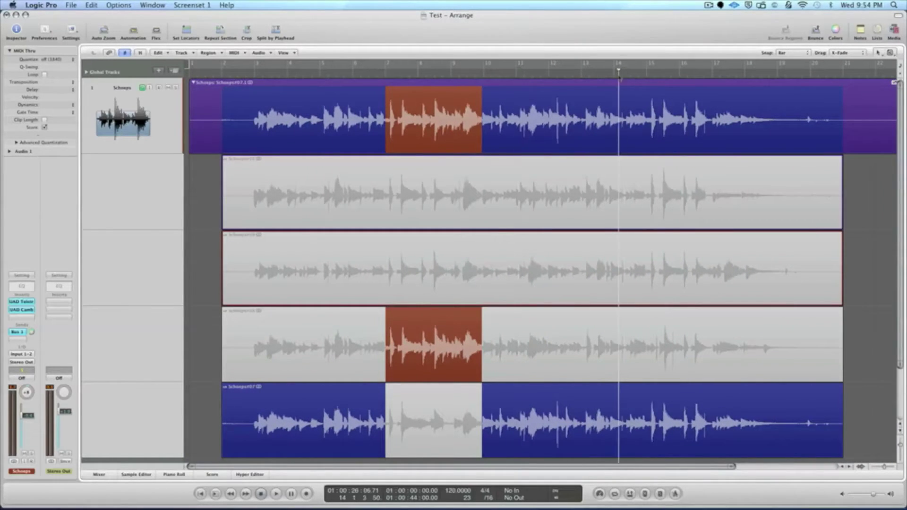
pyautogui.press('space')
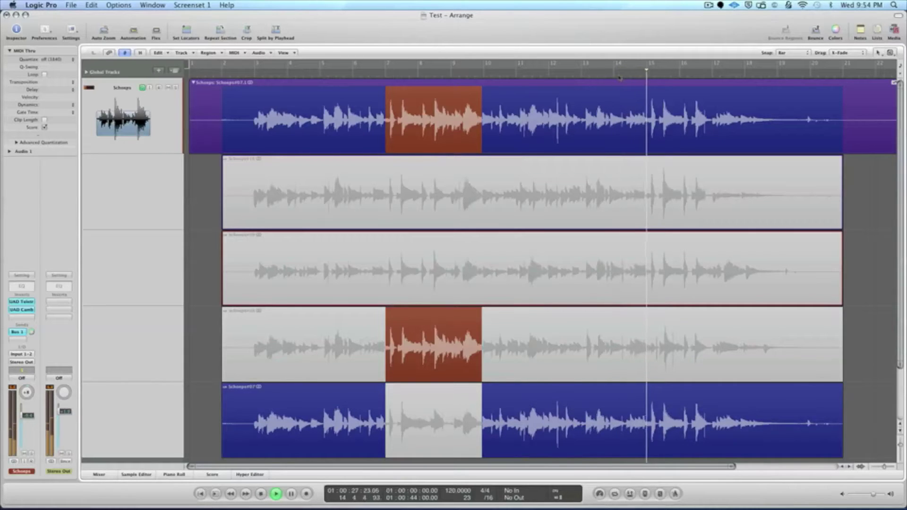
pyautogui.press('space')
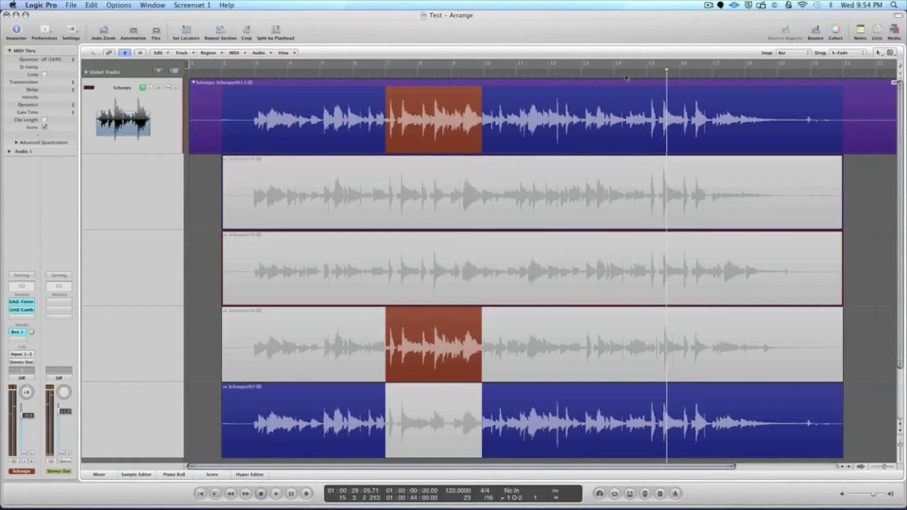
pyautogui.click(626, 77)
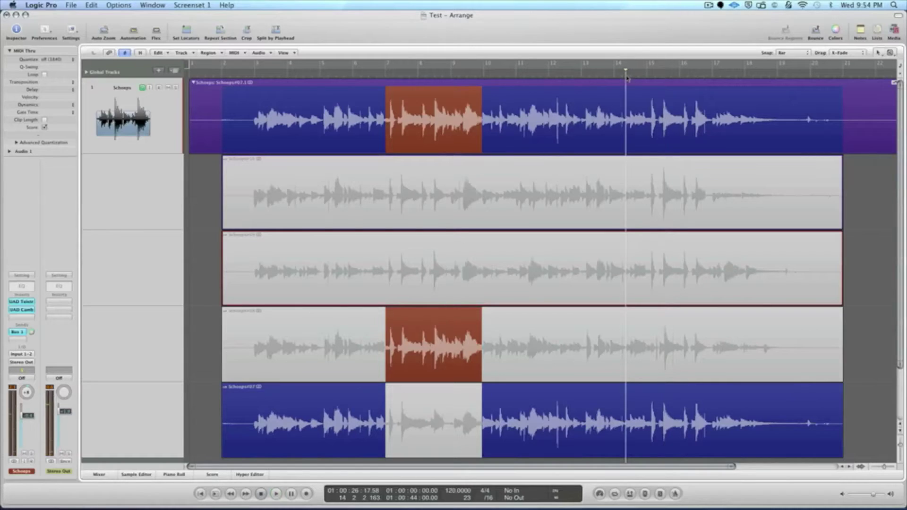
pyautogui.press('space')
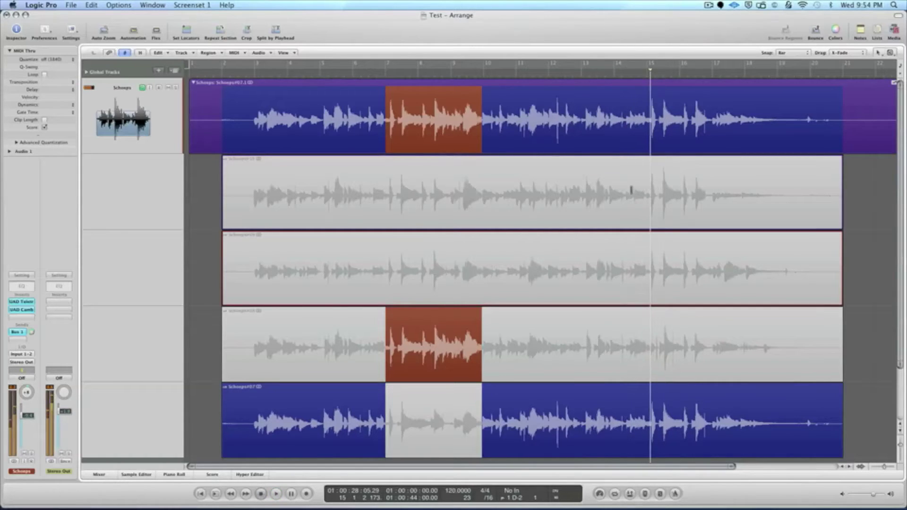
pyautogui.moveTo(626, 193); pyautogui.dragTo(650, 196)
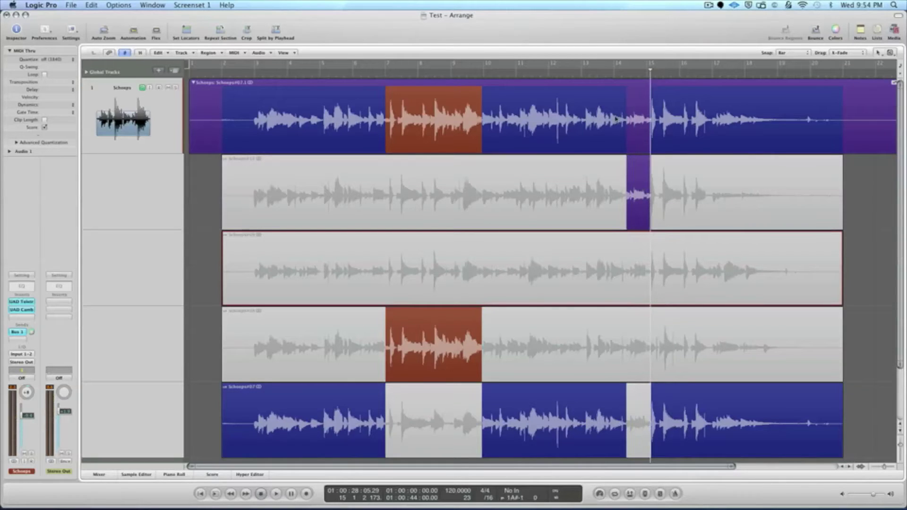
# Step: Play the short segment before bar 15, compare it across the other takes, and assign it to the second take from the top
pyautogui.click(605, 73)
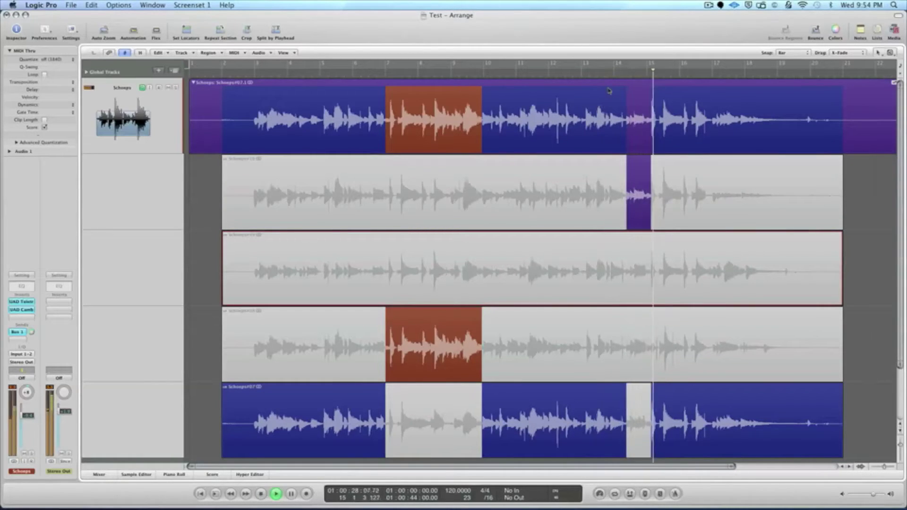
pyautogui.click(633, 265)
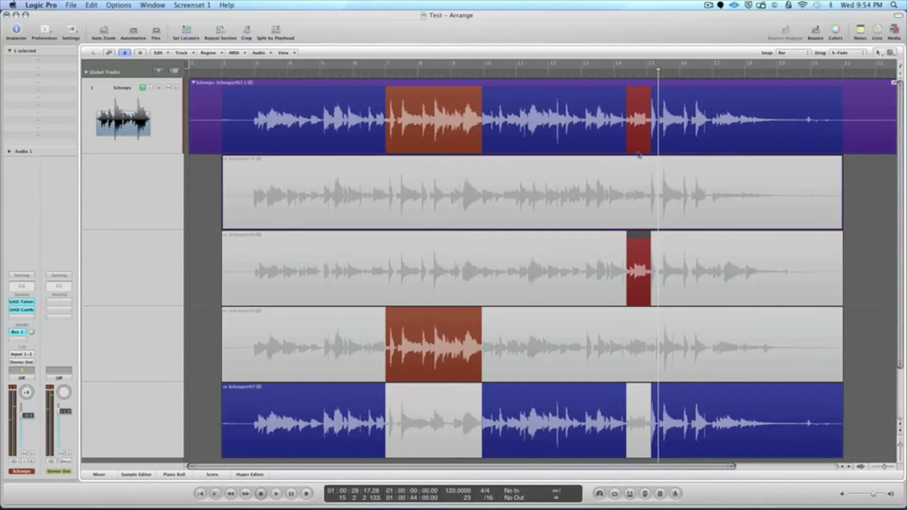
pyautogui.click(632, 192)
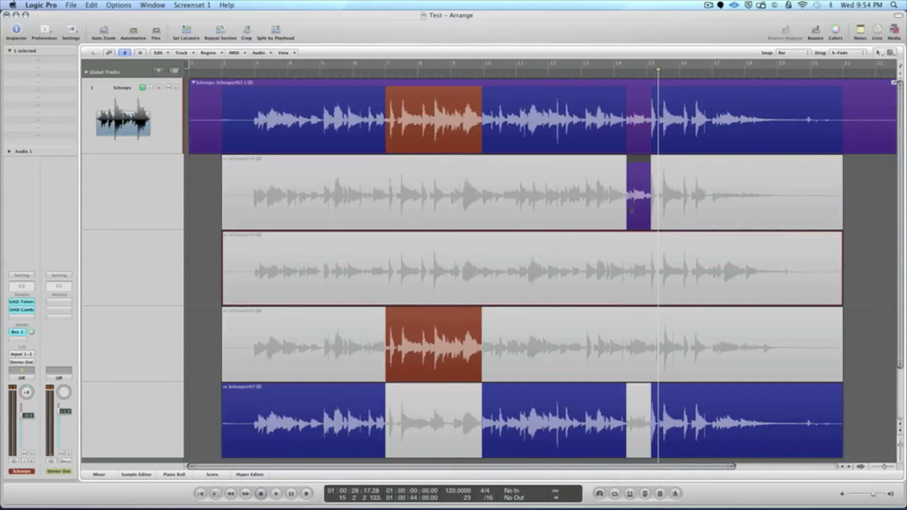
pyautogui.click(639, 262)
pyautogui.click(635, 332)
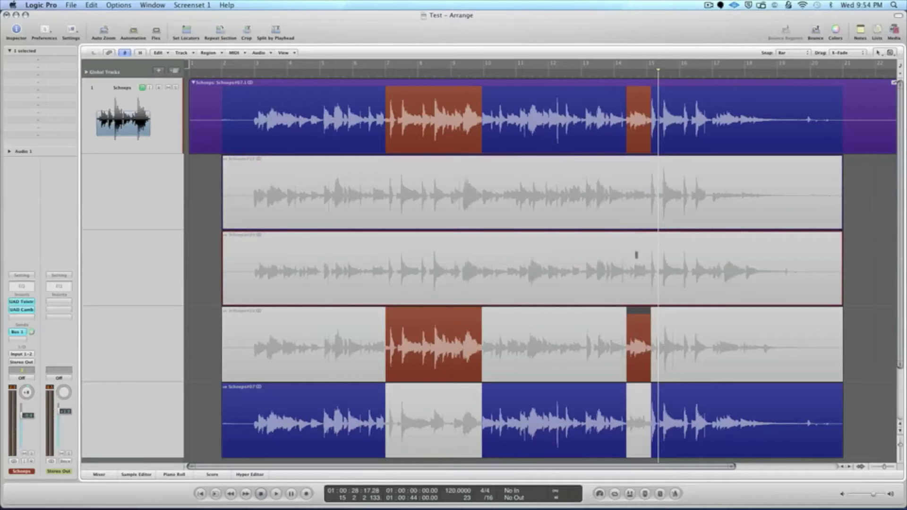
pyautogui.click(636, 268)
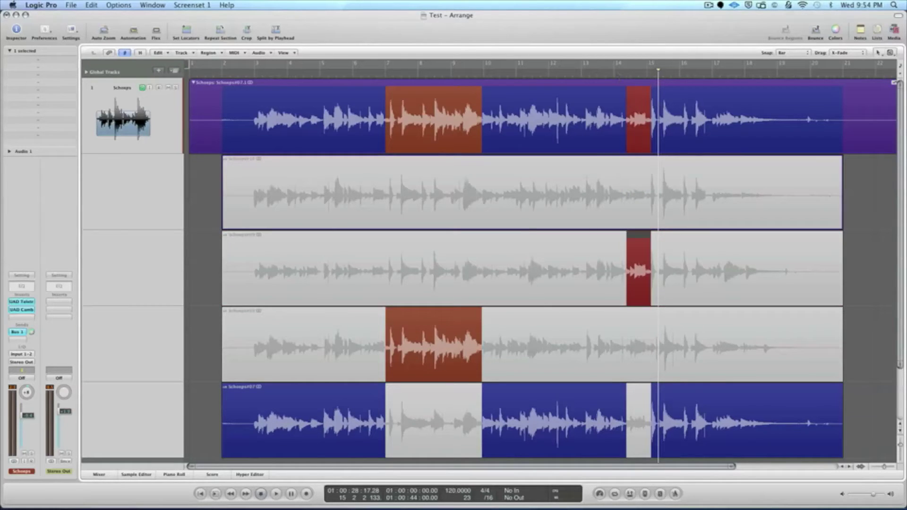
# Step: Play the comp from before bar 14 to bar 16 to check the segment taken from the second take
pyautogui.click(620, 75)
pyautogui.press('space')
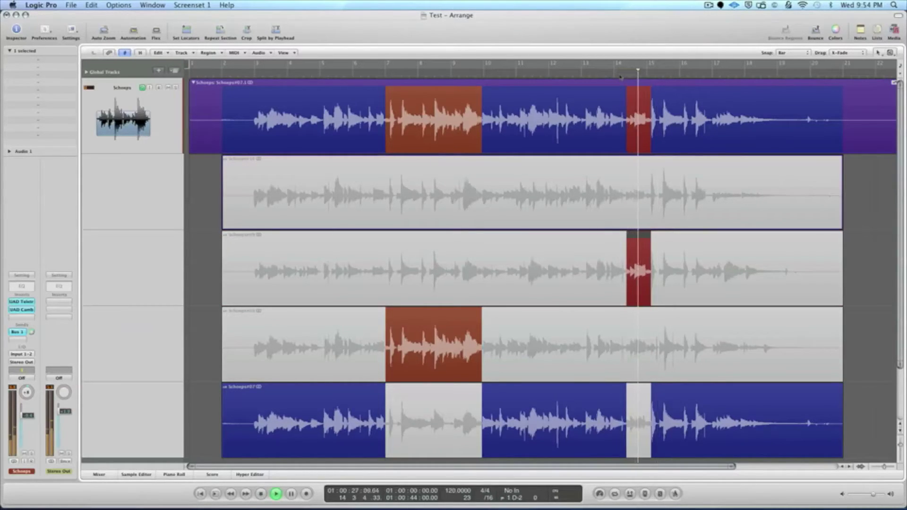
pyautogui.press('space')
pyautogui.click(611, 74)
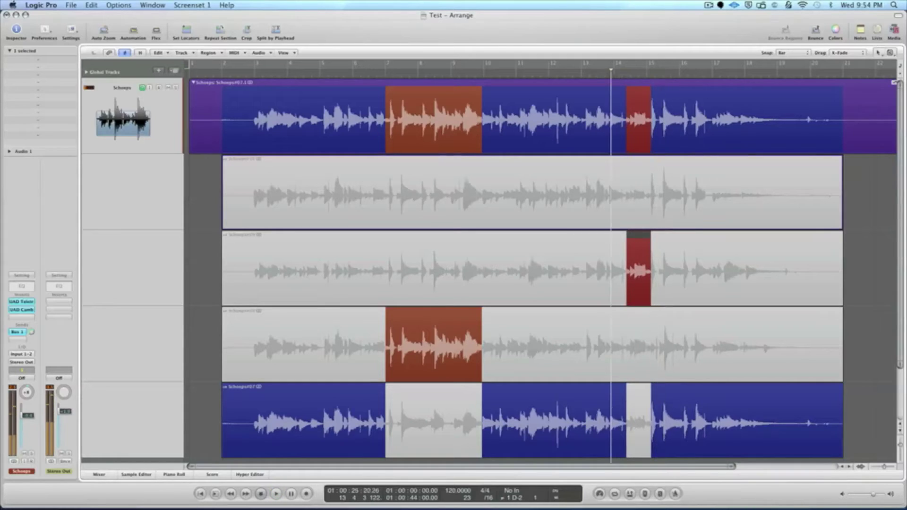
pyautogui.press('space')
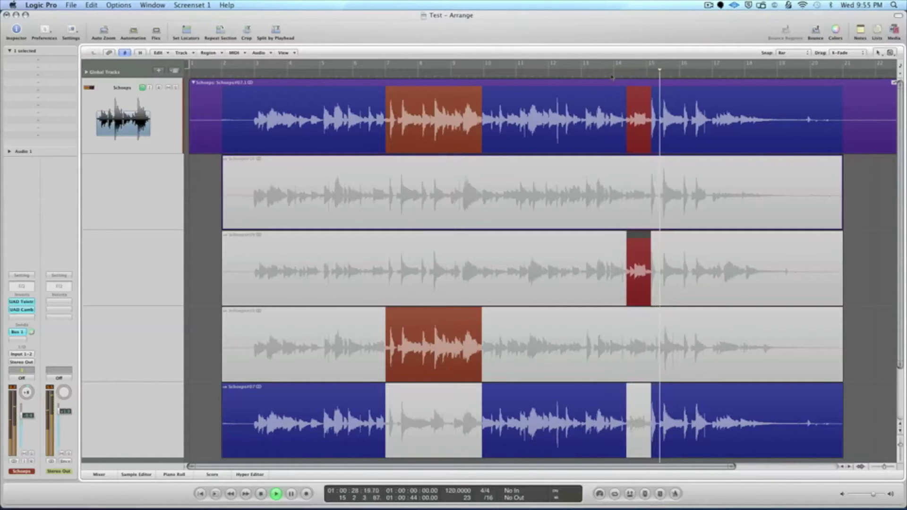
pyautogui.press('space')
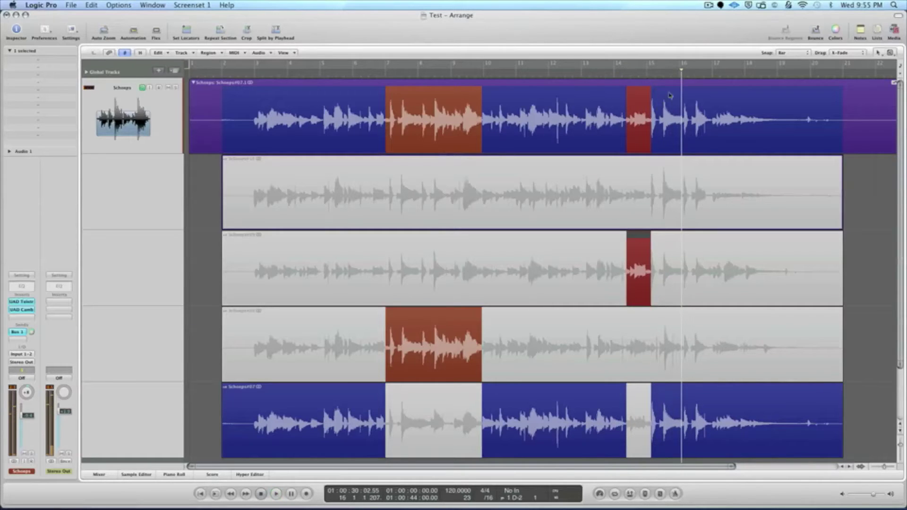
# Step: Play the ending phrase, comp it from about bar 16.8 to 19.6 using the second take from the top, and audition the swap
pyautogui.click(702, 76)
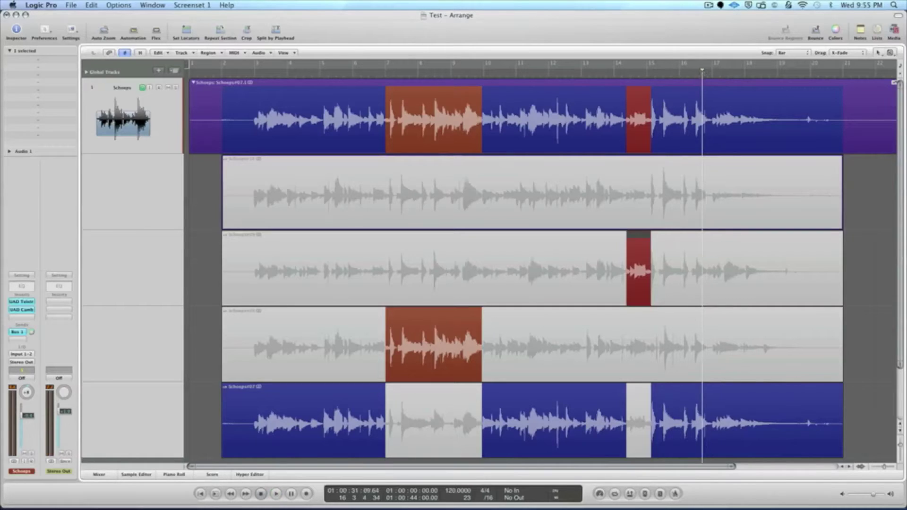
pyautogui.press('space')
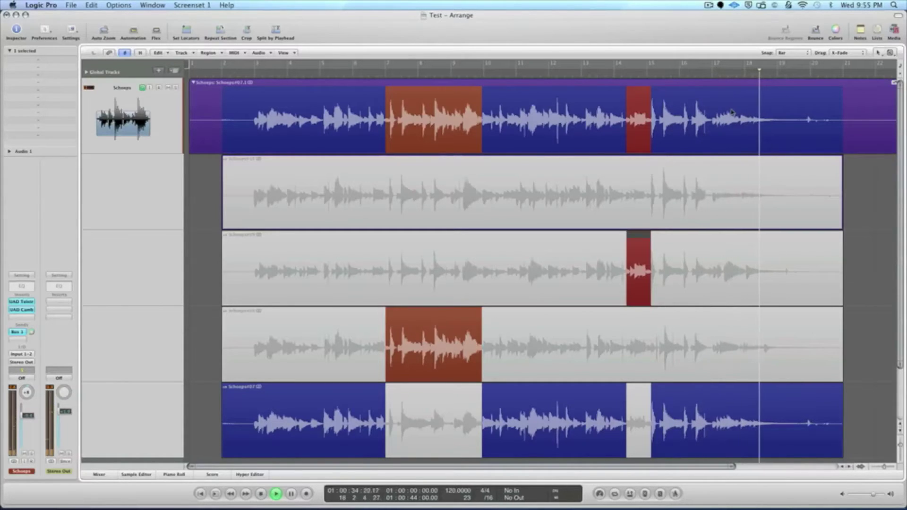
pyautogui.press('space')
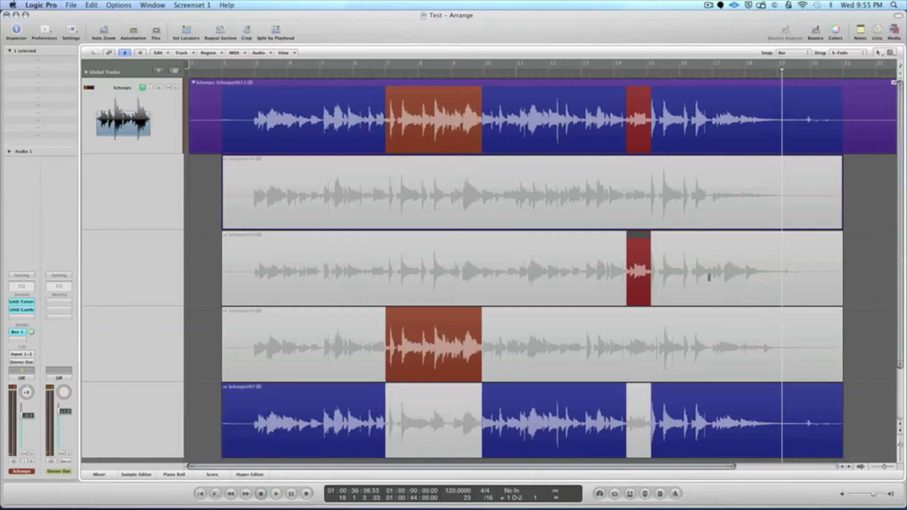
pyautogui.moveTo(706, 274); pyautogui.dragTo(798, 273)
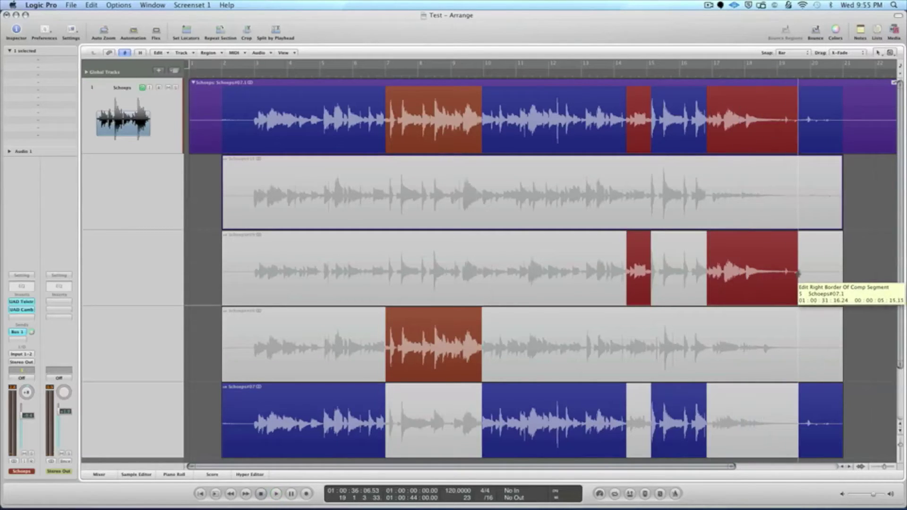
pyautogui.doubleClick(705, 78)
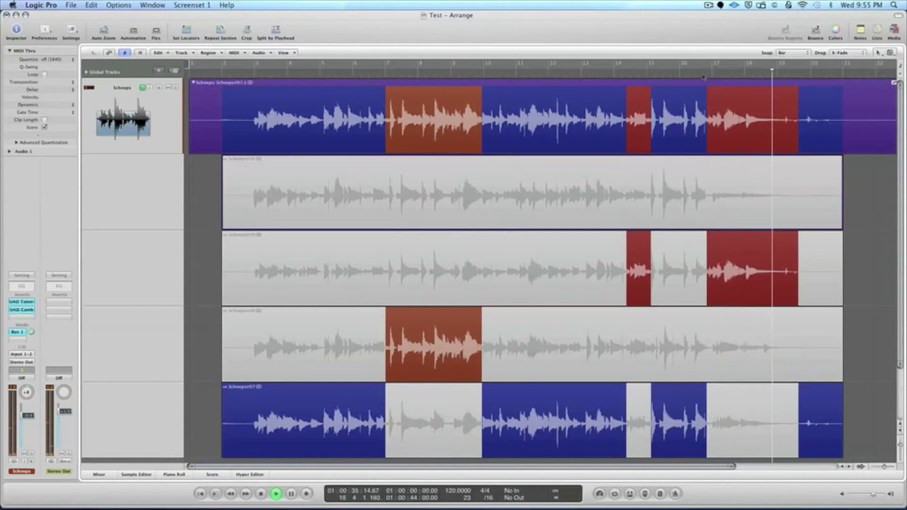
pyautogui.press('space')
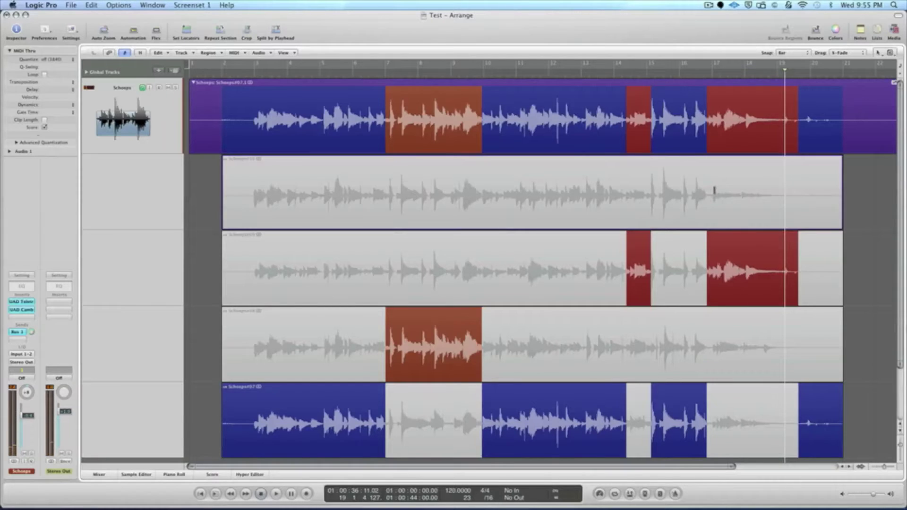
# Step: Audition the uppermost take for the ending segment, and assign the segment to the third take from the top
pyautogui.click(711, 191)
pyautogui.click(702, 74)
pyautogui.press('space')
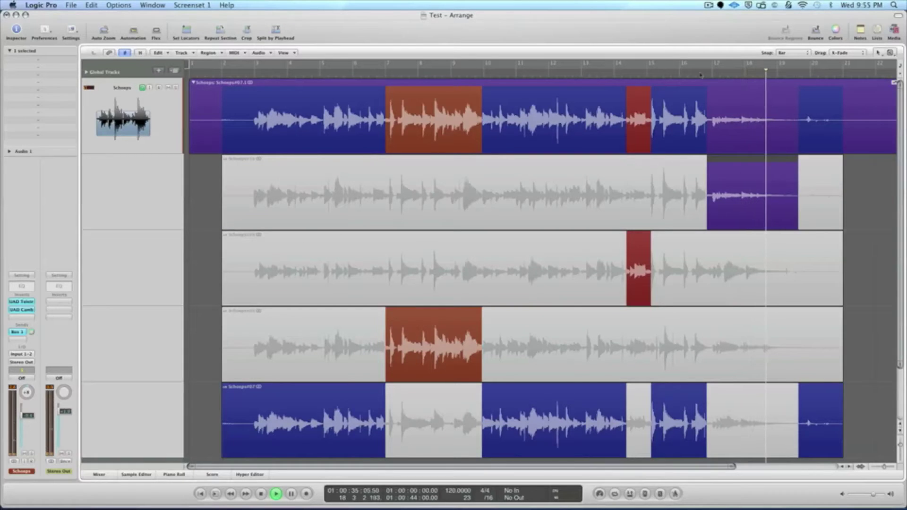
pyautogui.press('space')
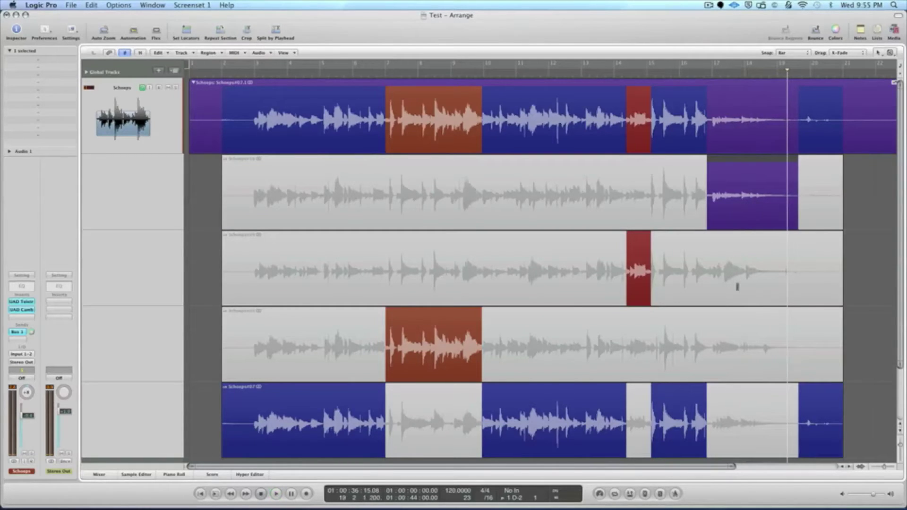
pyautogui.click(718, 339)
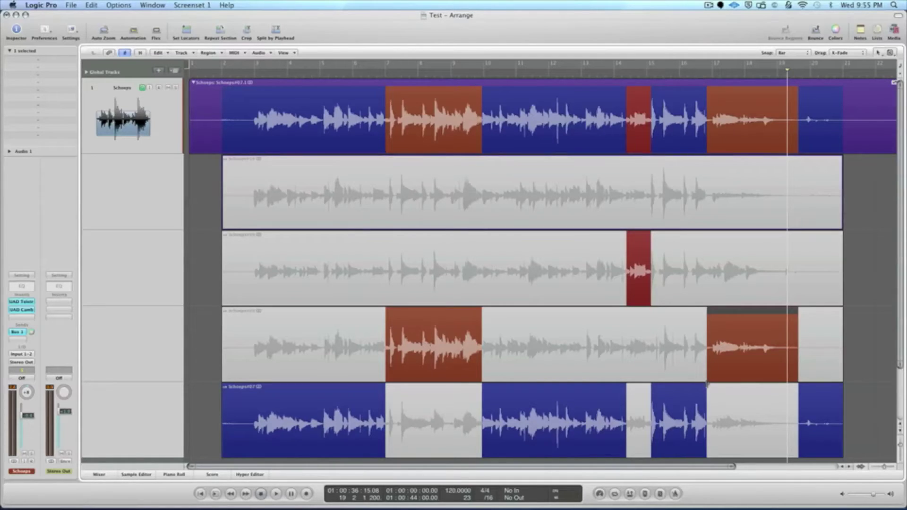
# Step: Move the ending segment's start to about bar 17, play it back, and extend its end to about bar 21
pyautogui.moveTo(706, 384); pyautogui.dragTo(712, 386)
pyautogui.doubleClick(701, 78)
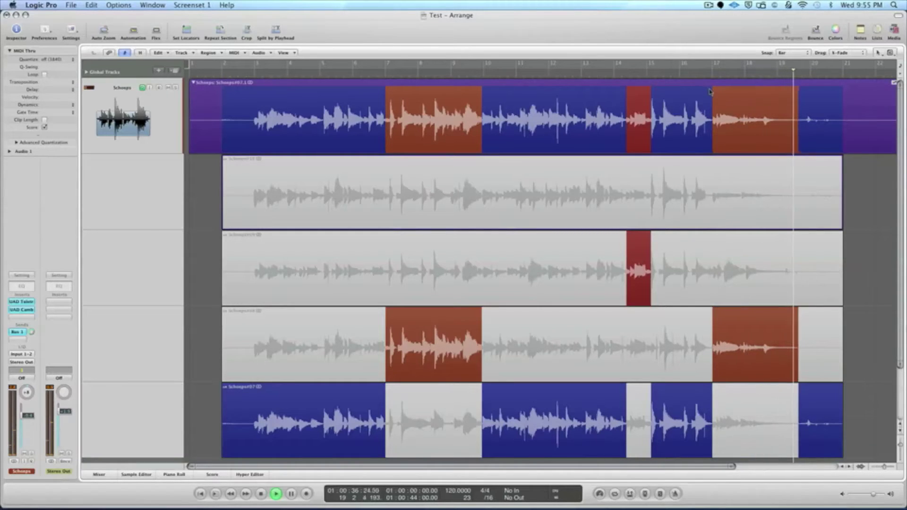
pyautogui.press('space')
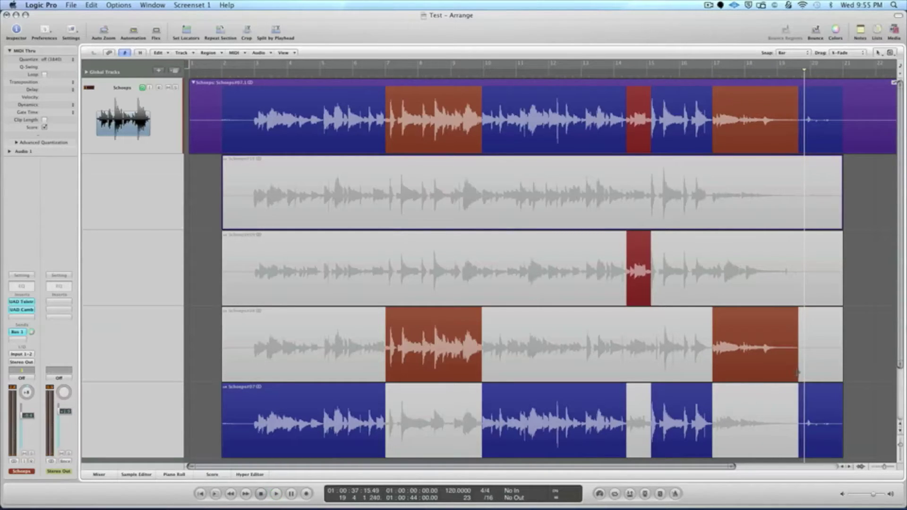
pyautogui.moveTo(793, 373); pyautogui.dragTo(839, 371)
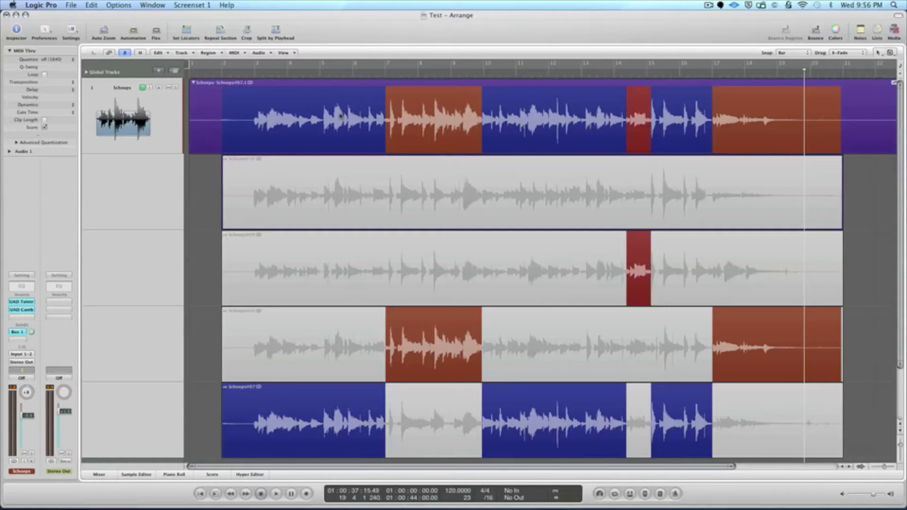
# Step: Collapse the Schoeps take folder and export its active comp to a new track
pyautogui.click(192, 83)
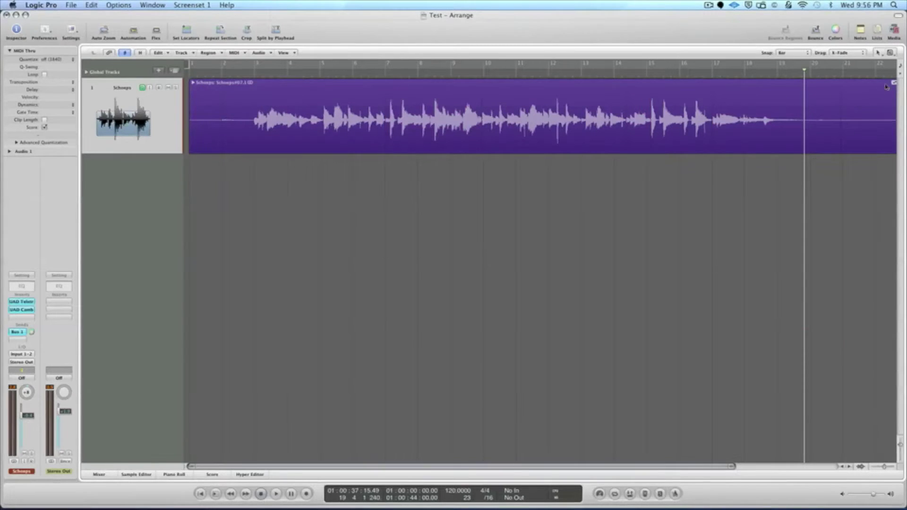
pyautogui.moveTo(735, 467); pyautogui.dragTo(836, 468)
pyautogui.click(661, 82)
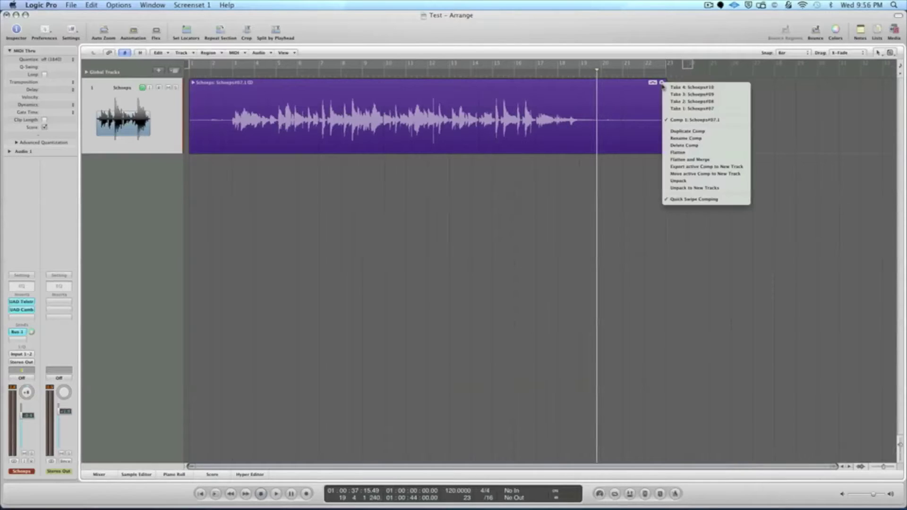
pyautogui.click(713, 169)
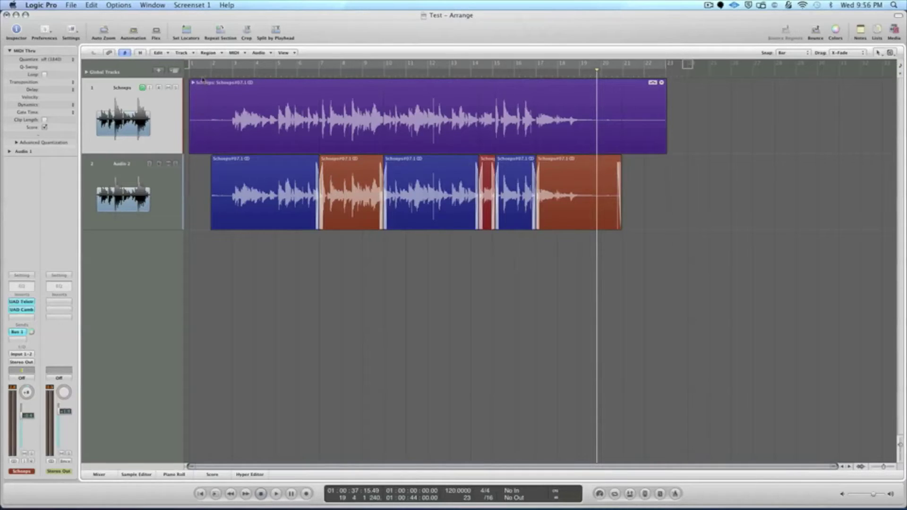
# Step: Trim the exported comp to start at bar 3 and end at about bar 20, and give its last region a fade-out of 1272
pyautogui.press('Return')
pyautogui.scroll(3, 204, 91)
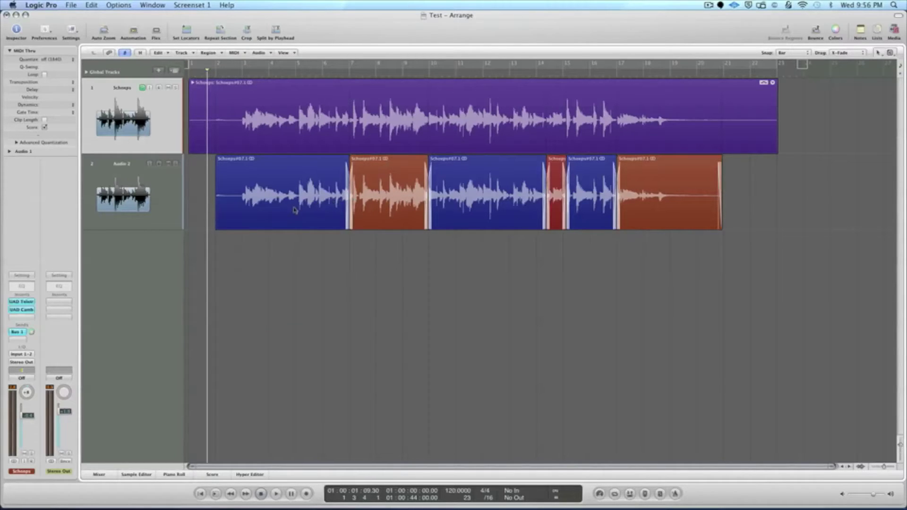
pyautogui.click(773, 82)
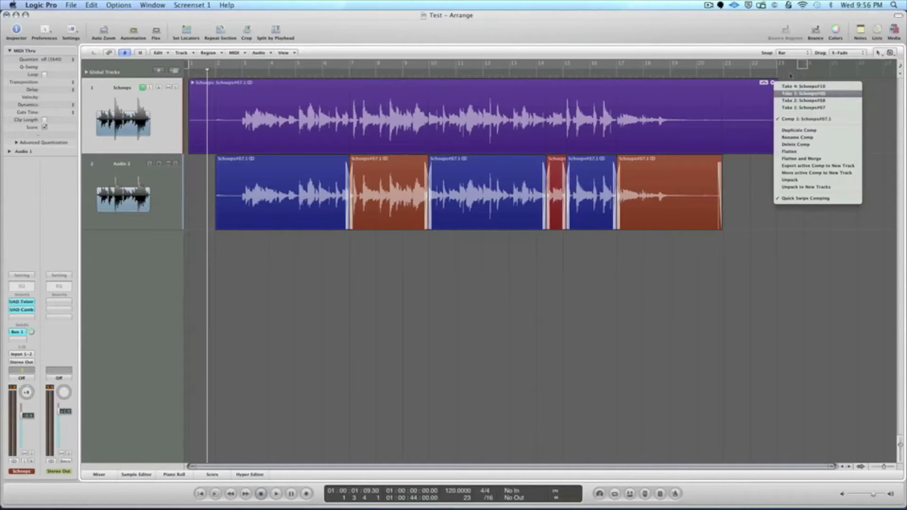
pyautogui.click(787, 53)
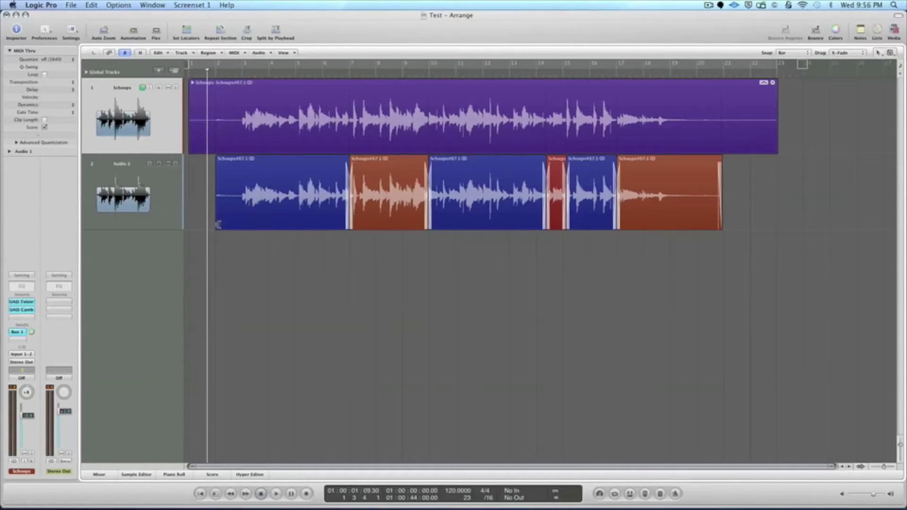
pyautogui.moveTo(219, 224); pyautogui.dragTo(242, 225)
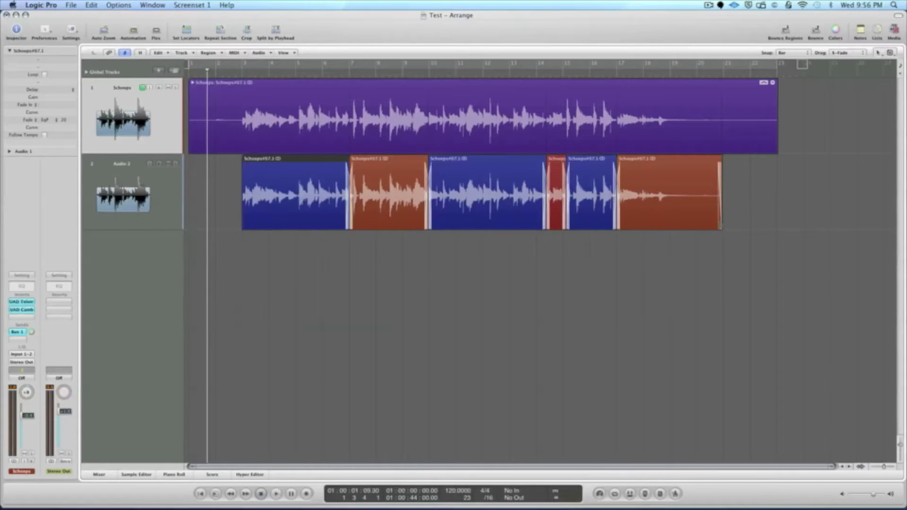
pyautogui.moveTo(721, 226); pyautogui.dragTo(701, 225)
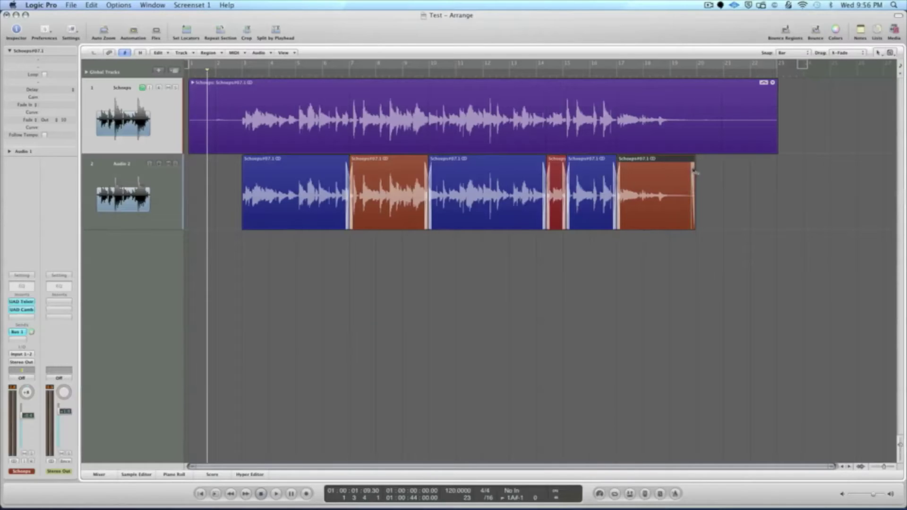
pyautogui.moveTo(692, 163); pyautogui.dragTo(677, 166)
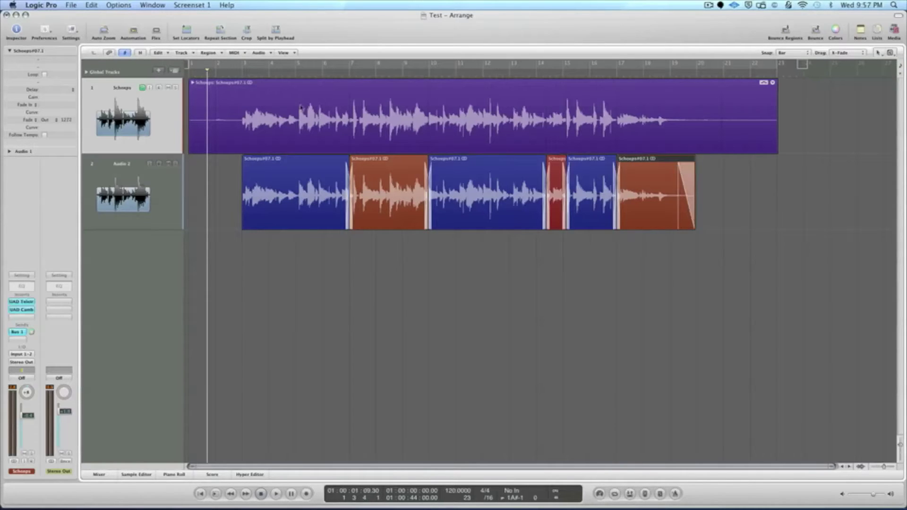
# Step: Mute the original Schoeps track and play the exported comp on track 2 from just before bar 3 through its ending
pyautogui.click(168, 87)
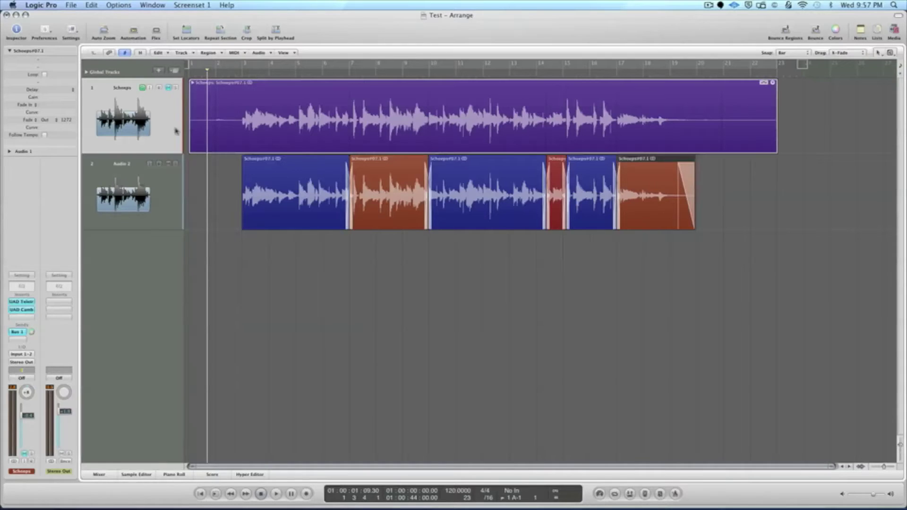
pyautogui.click(239, 66)
pyautogui.moveTo(239, 73); pyautogui.dragTo(241, 71)
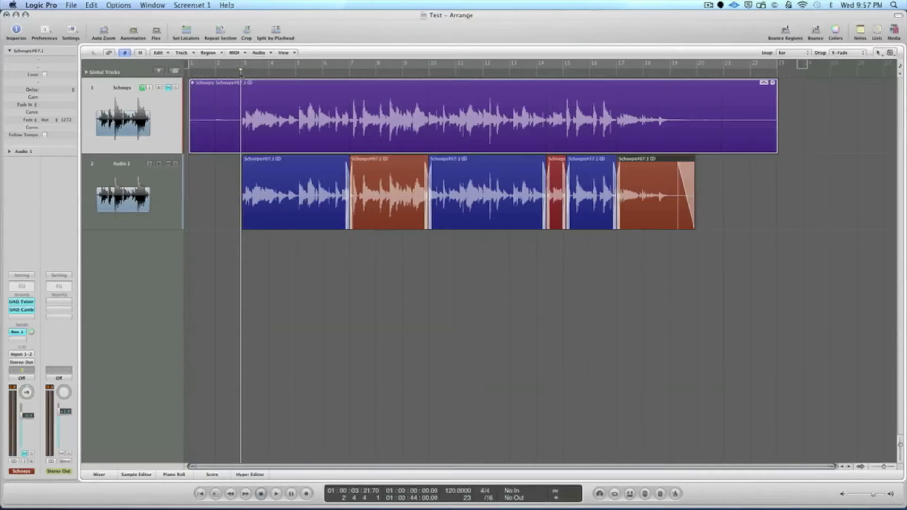
pyautogui.press('space')
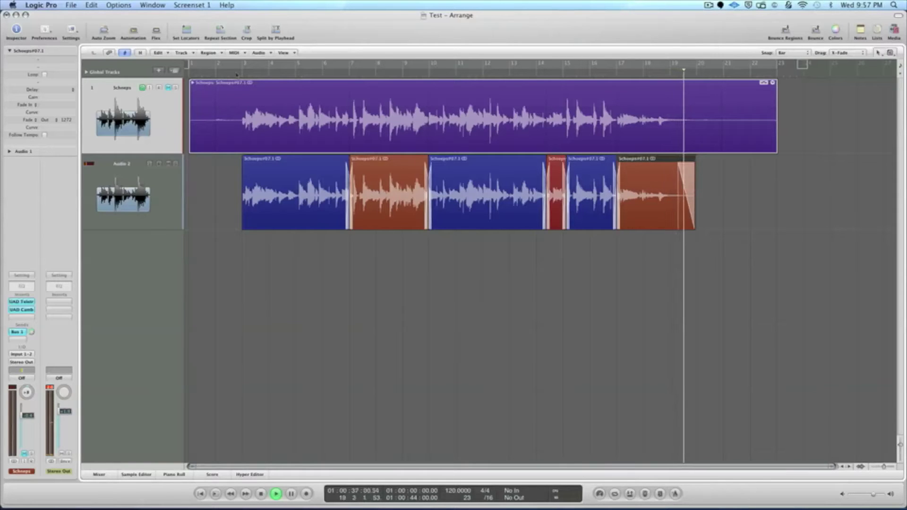
pyautogui.press('space')
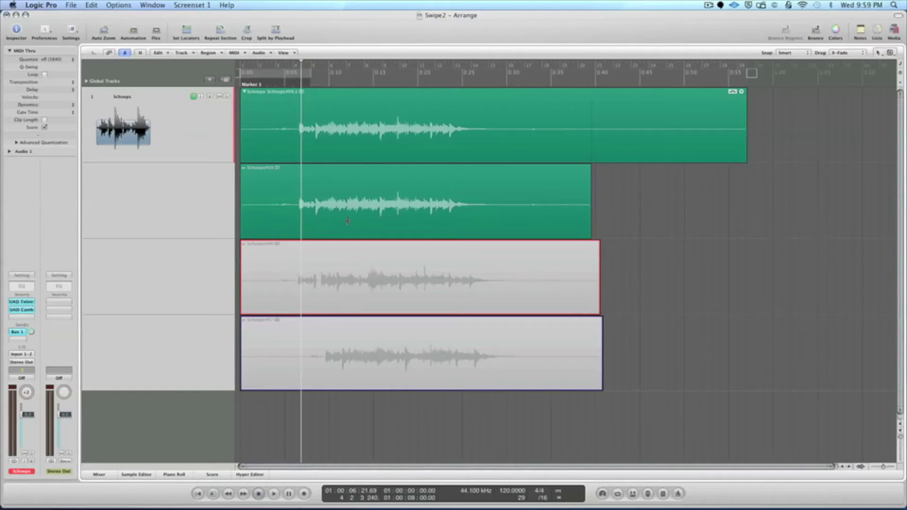
# Step: Play the current comp of the Swipe2 project from about bar 4 through the end of the performance
pyautogui.click(295, 83)
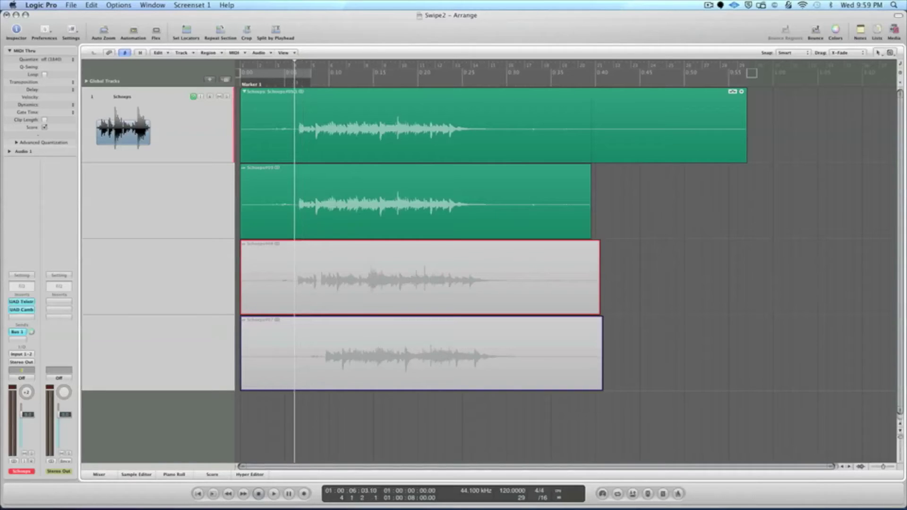
pyautogui.click(296, 84)
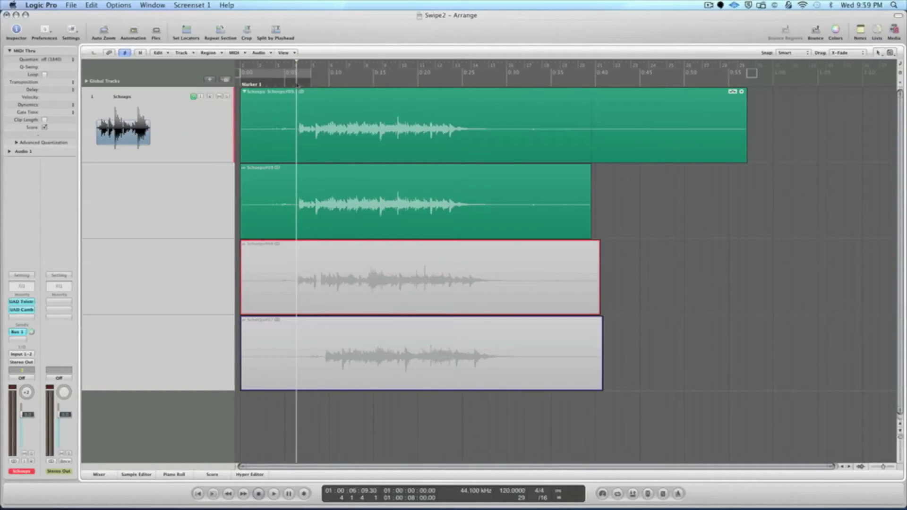
pyautogui.press('space')
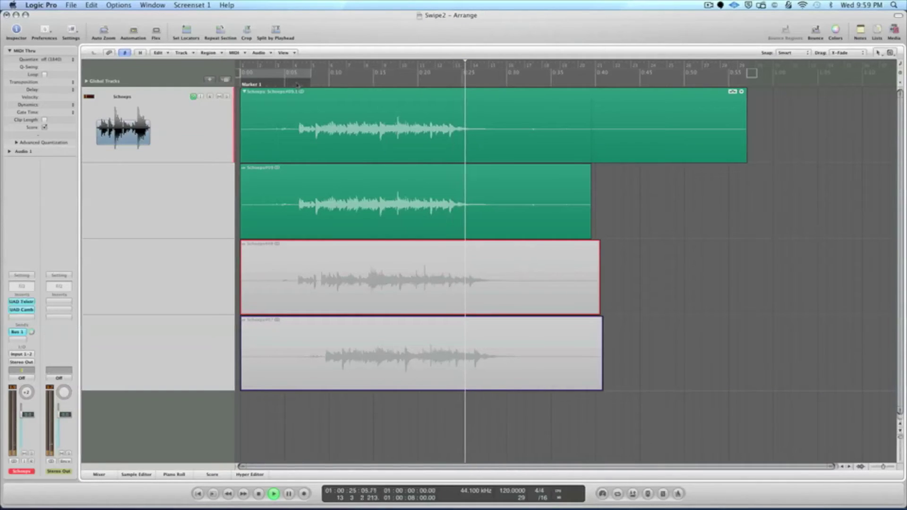
pyautogui.press('space')
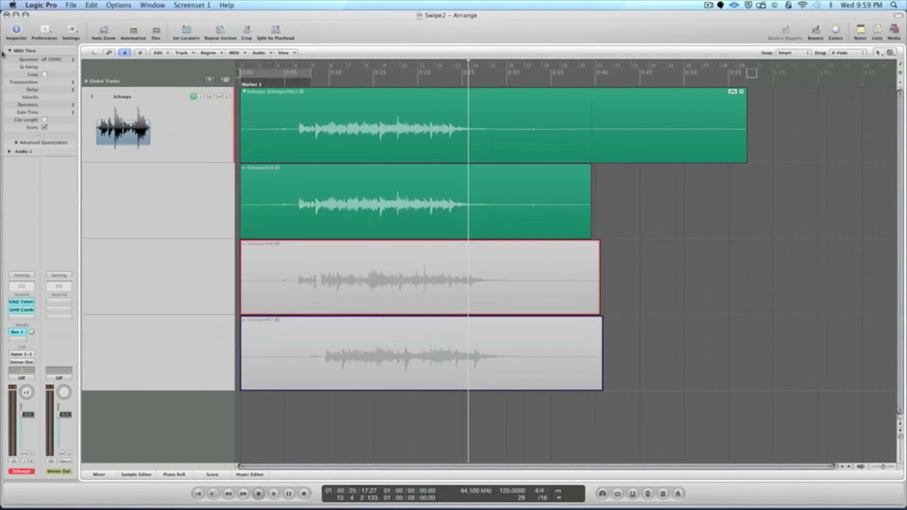
# Step: Play the current comp from about bar 6 to nearly bar 8 to locate the phrase boundary
pyautogui.click(329, 86)
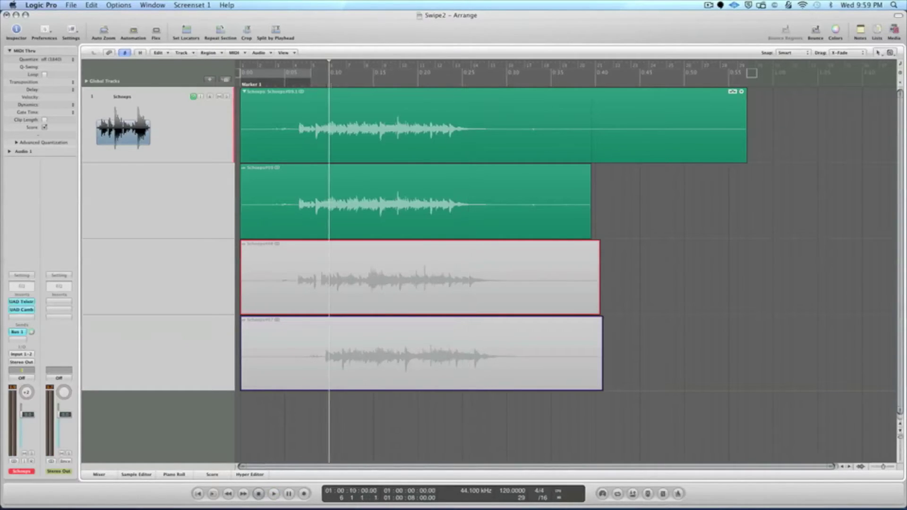
pyautogui.press('super+Right')
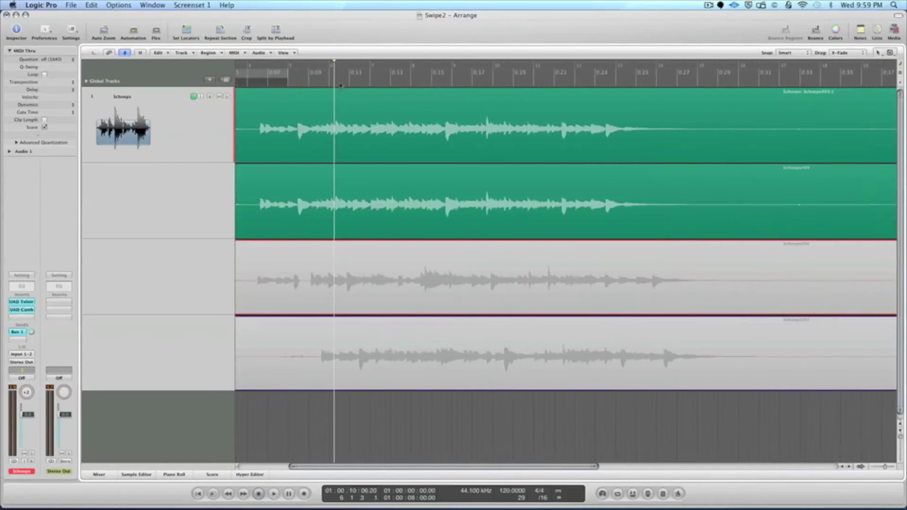
pyautogui.press('space')
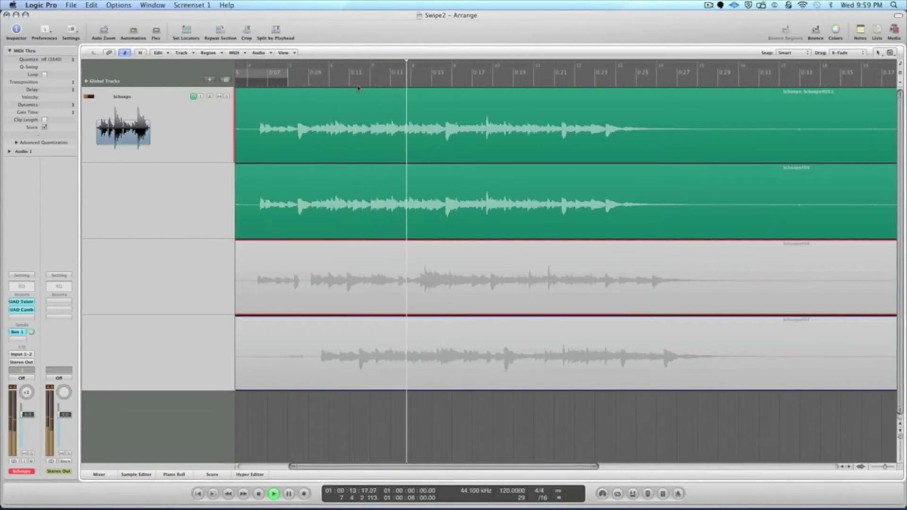
pyautogui.press('space')
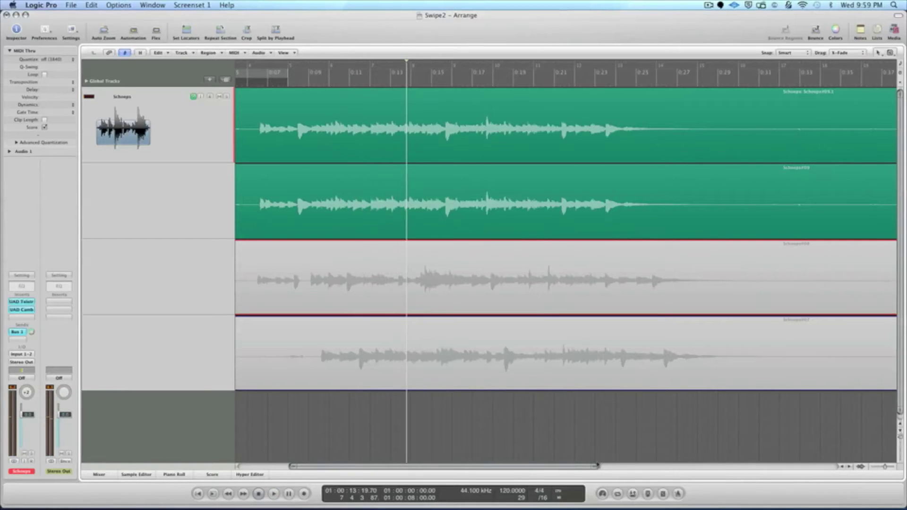
# Step: Trim the starts of takes Schoeps#09, Schoeps#08 and Schoeps#07 to just before the first note of each full performance
pyautogui.hotkey('ctrl', 'Left')
pyautogui.moveTo(549, 468); pyautogui.dragTo(502, 470)
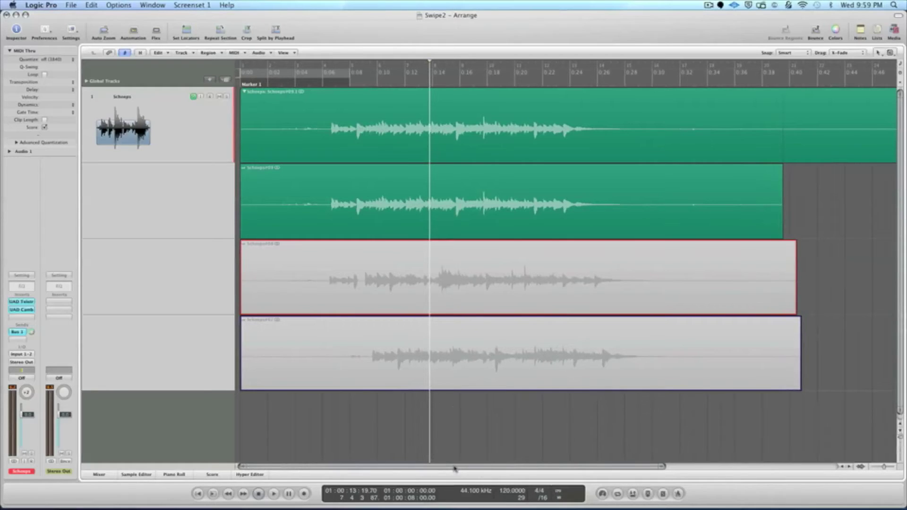
pyautogui.click(461, 168)
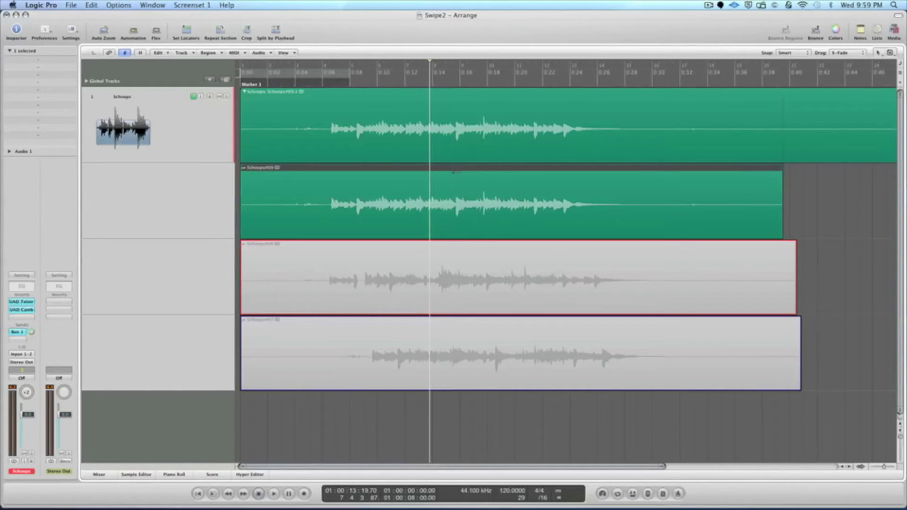
pyautogui.moveTo(242, 230); pyautogui.dragTo(326, 226)
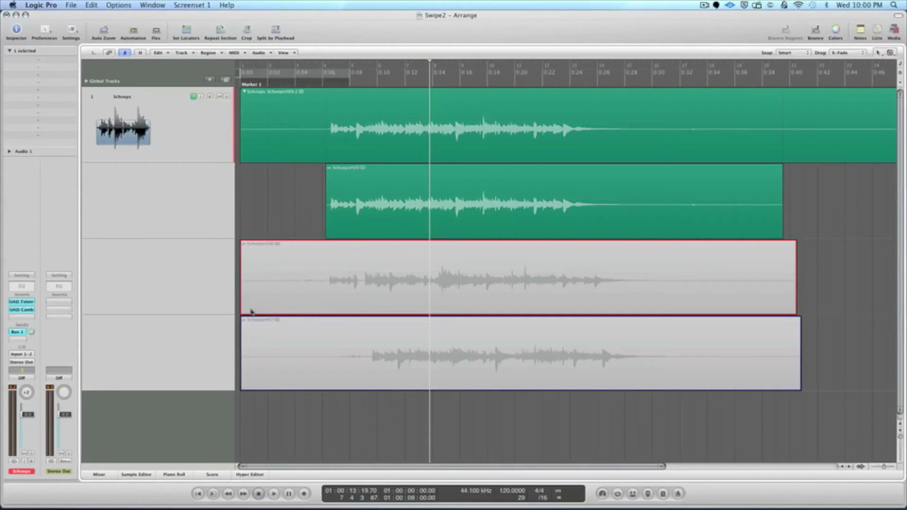
pyautogui.moveTo(243, 307); pyautogui.dragTo(360, 303)
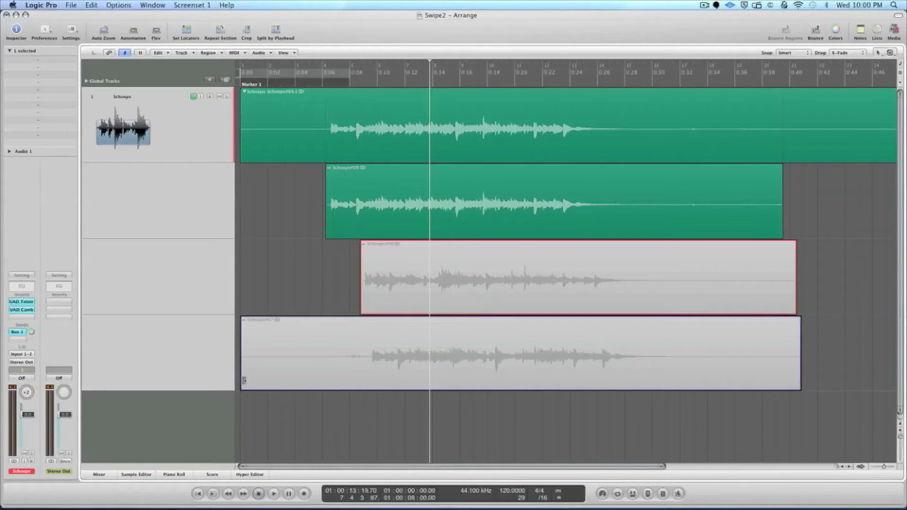
pyautogui.moveTo(244, 380); pyautogui.dragTo(367, 379)
# Step: Move takes Schoeps#08 and Schoeps#07 earlier so that their first notes line up with the first note of Schoeps#09
pyautogui.moveTo(444, 245); pyautogui.dragTo(411, 246)
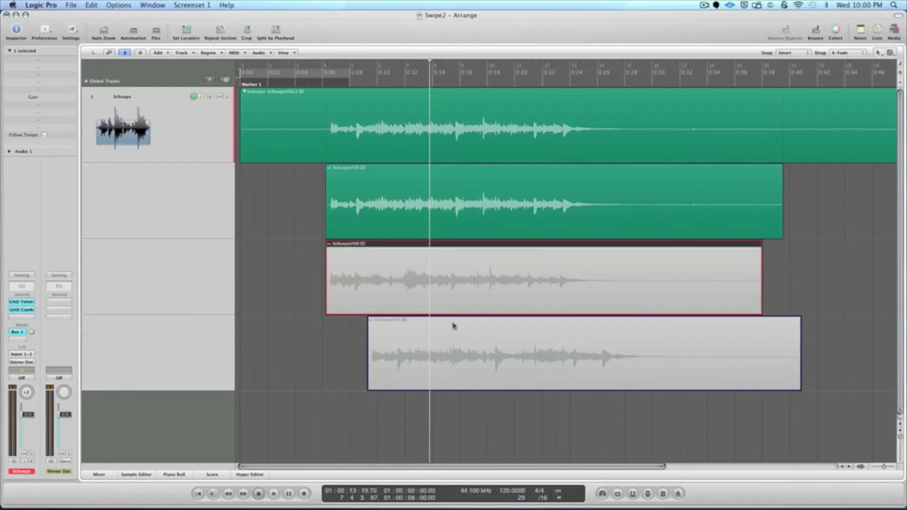
pyautogui.moveTo(434, 324); pyautogui.dragTo(411, 325)
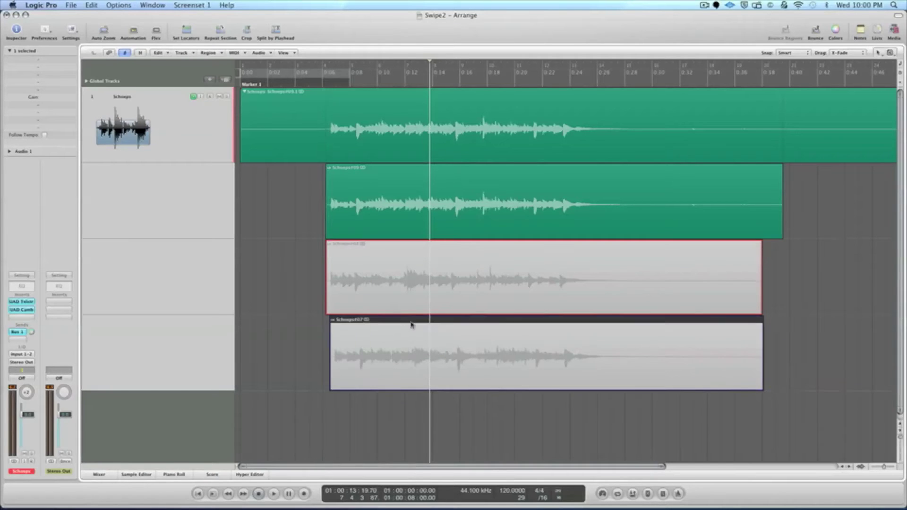
pyautogui.keyDown('ctrl'); pyautogui.keyDown('alt'); pyautogui.click(331, 132); pyautogui.keyUp('alt'); pyautogui.keyUp('ctrl')
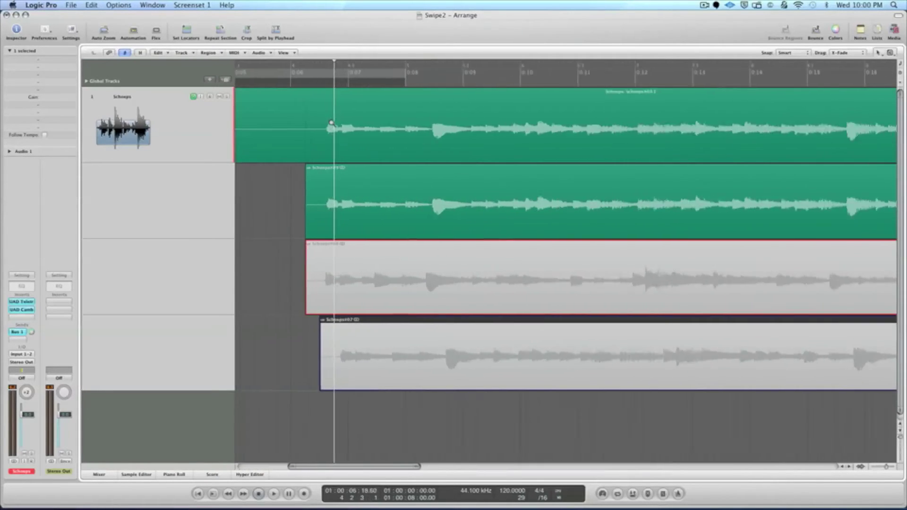
pyautogui.keyDown('ctrl'); pyautogui.keyDown('alt'); pyautogui.click(315, 111); pyautogui.keyUp('alt'); pyautogui.keyUp('ctrl')
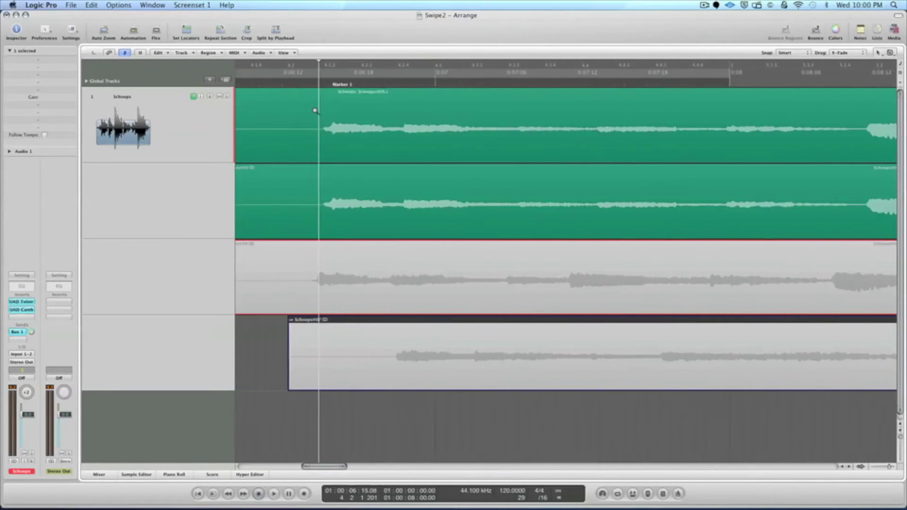
pyautogui.moveTo(336, 243); pyautogui.dragTo(340, 245)
pyautogui.moveTo(396, 327); pyautogui.dragTo(325, 323)
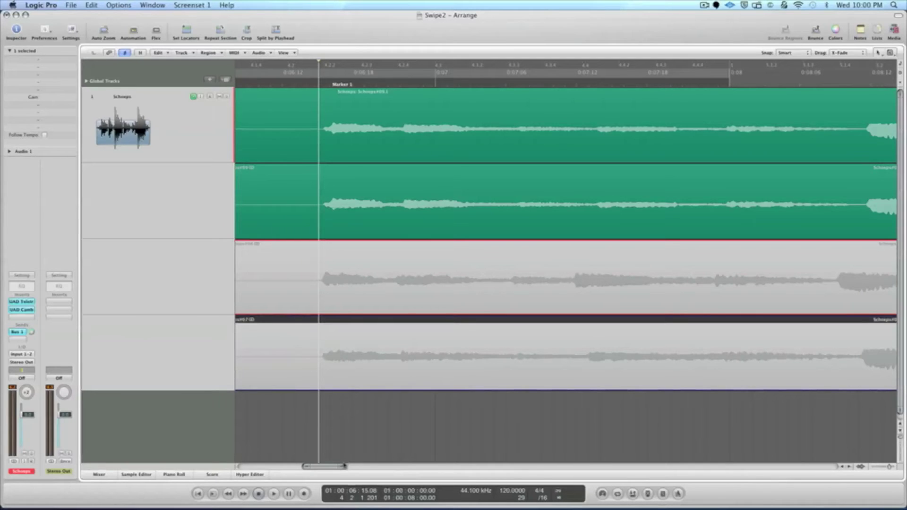
# Step: Play the current comp from about bar 6 to midway through bar 7 to locate the phrase to replace
pyautogui.moveTo(343, 468); pyautogui.dragTo(482, 468)
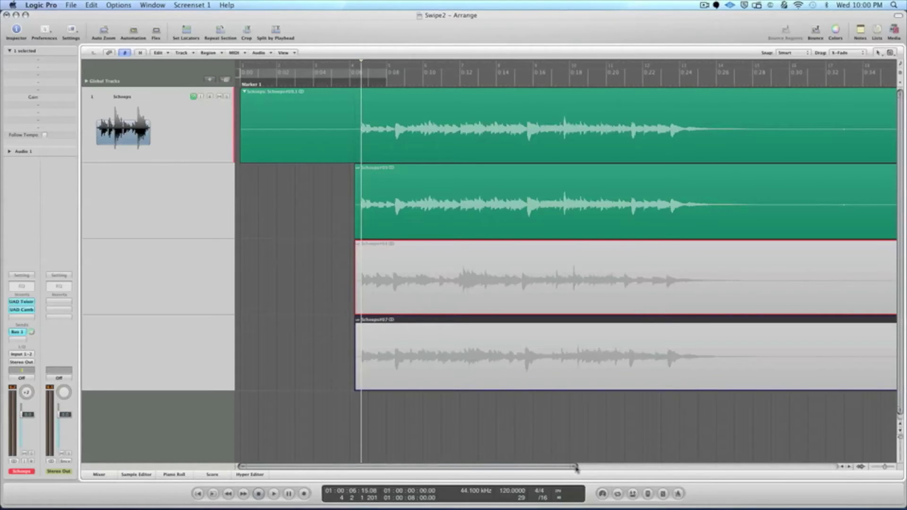
pyautogui.moveTo(576, 468); pyautogui.dragTo(561, 471)
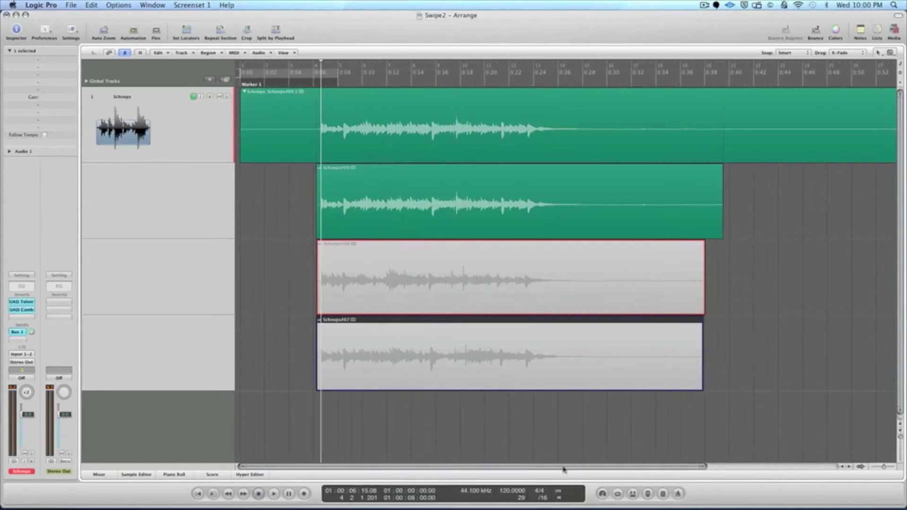
pyautogui.moveTo(702, 468); pyautogui.dragTo(704, 469)
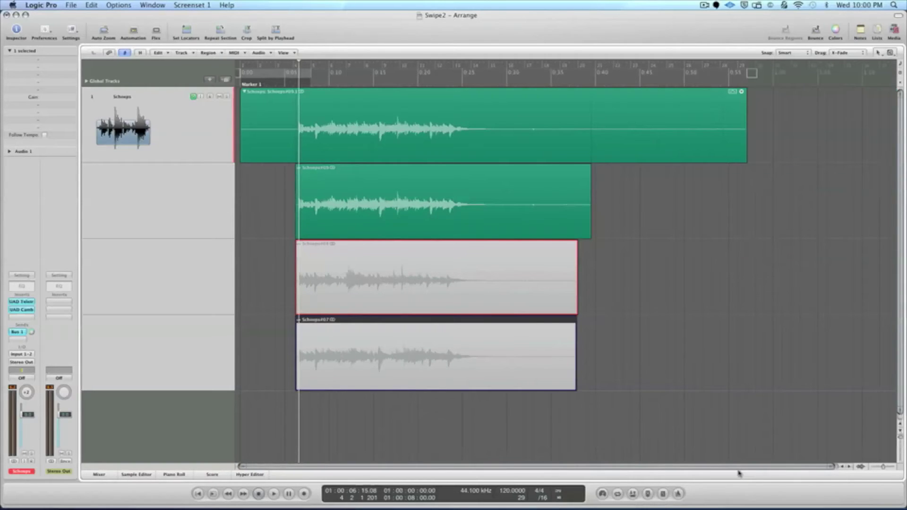
pyautogui.moveTo(829, 469); pyautogui.dragTo(819, 469)
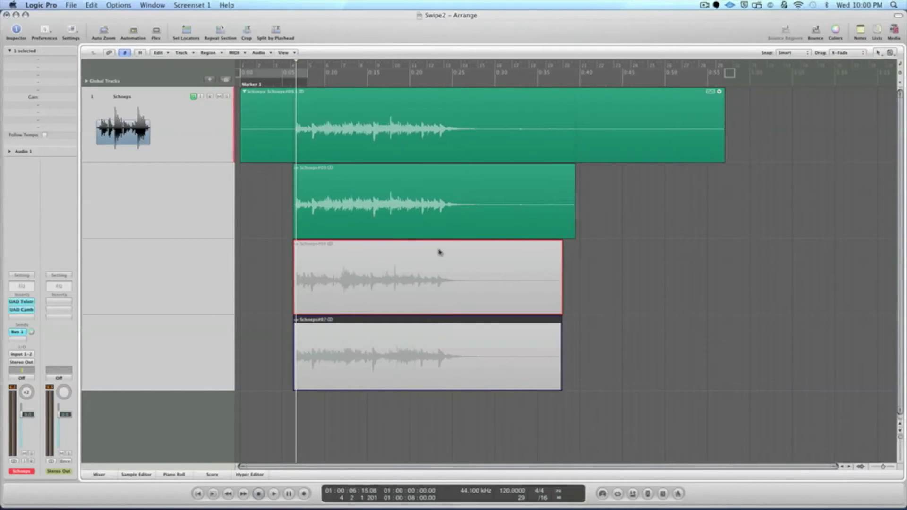
pyautogui.moveTo(345, 84); pyautogui.dragTo(333, 83)
pyautogui.press('space')
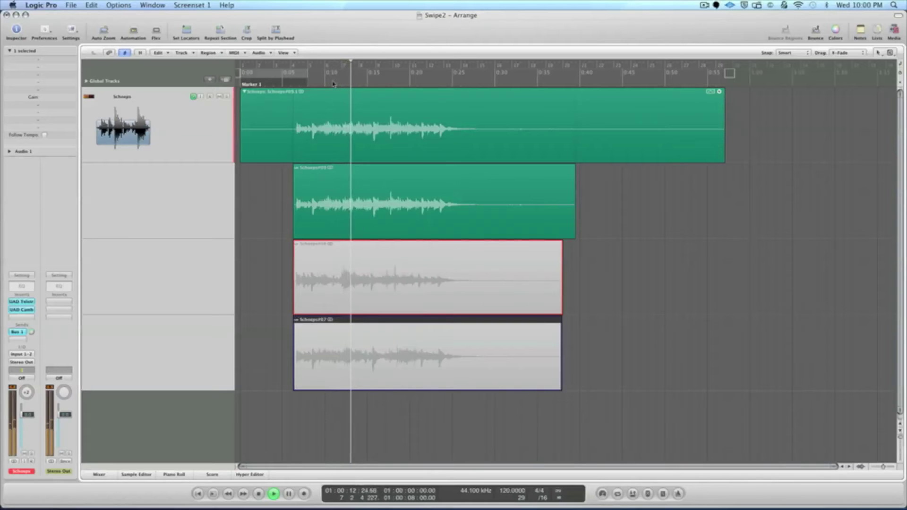
pyautogui.press('space')
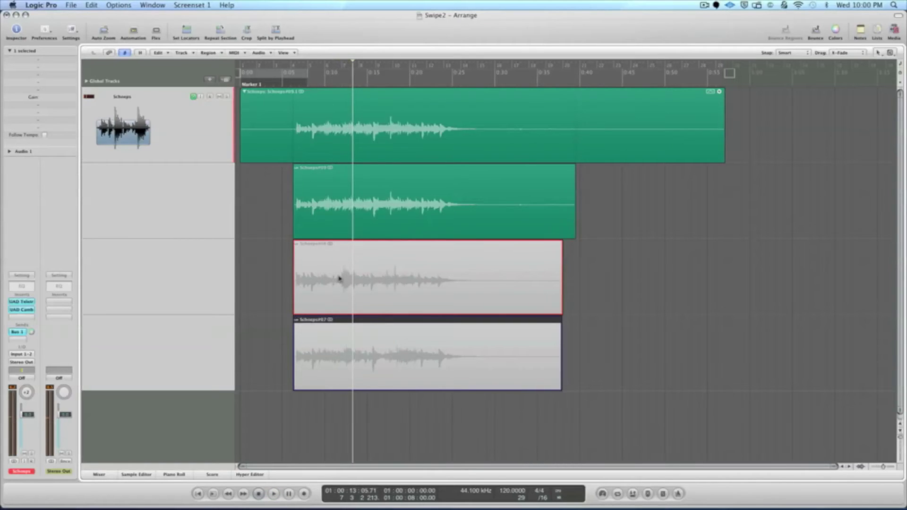
# Step: Comp in the phrase from about the middle of bar 6 to bar 8 from take Schoeps#08 and audition it
pyautogui.click(363, 246)
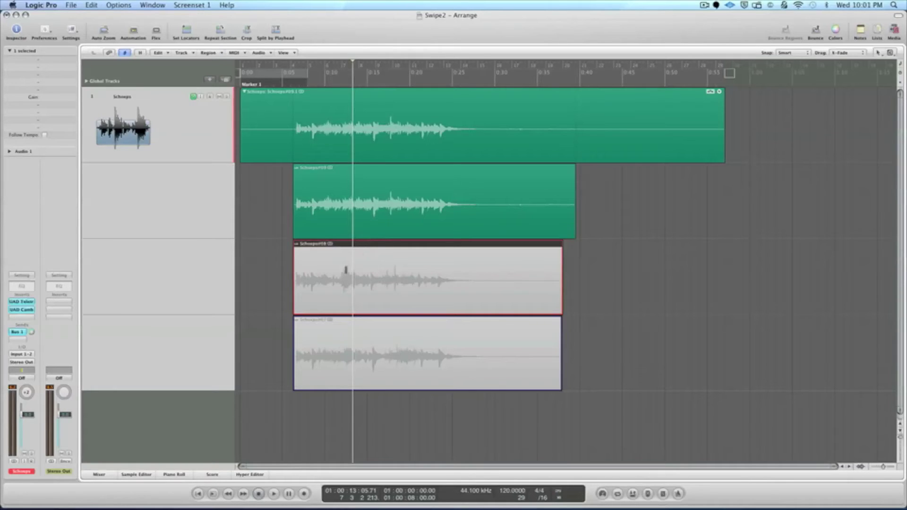
pyautogui.moveTo(337, 277); pyautogui.dragTo(359, 278)
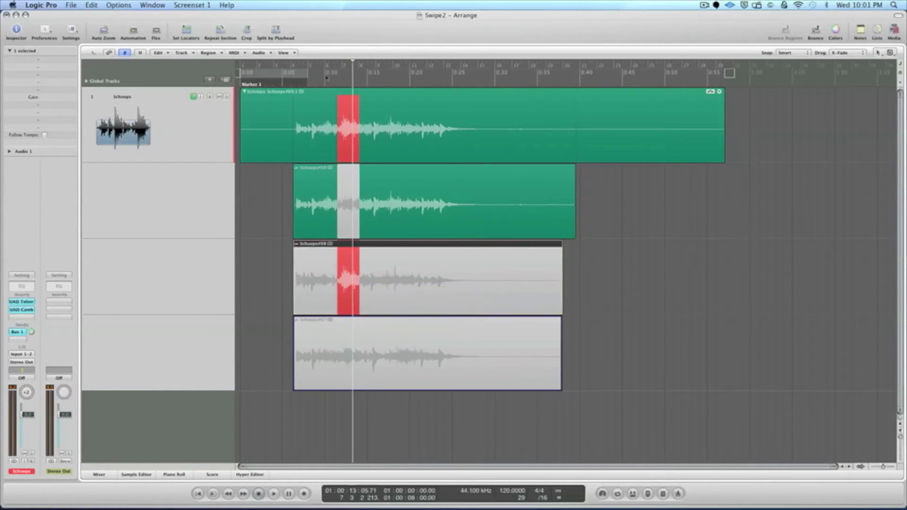
pyautogui.click(331, 86)
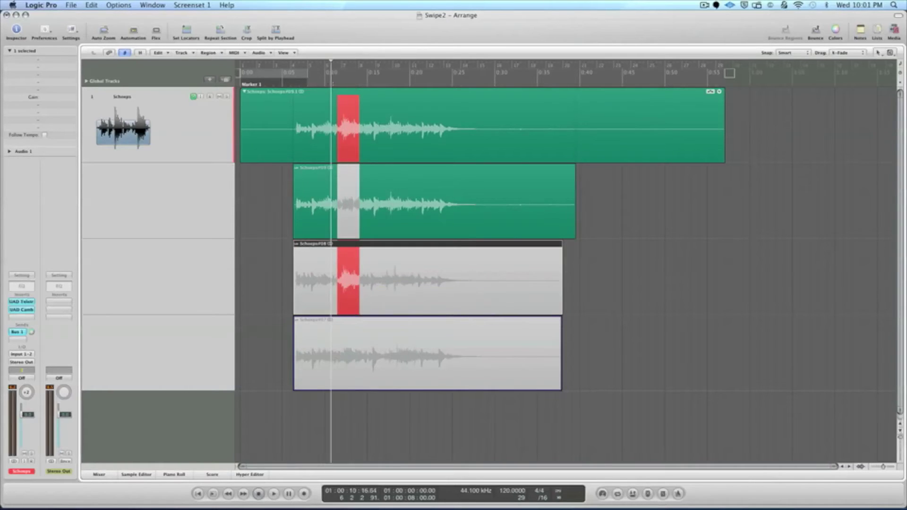
pyautogui.press('space')
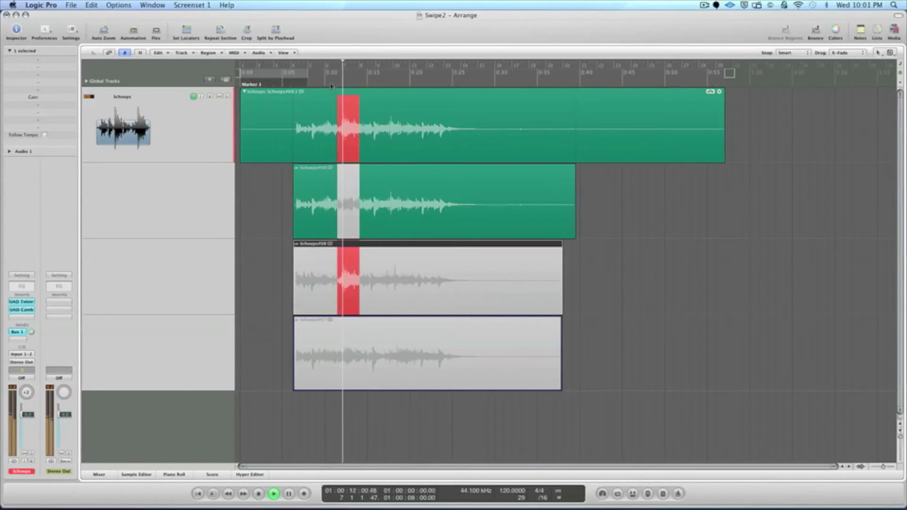
pyautogui.press('space')
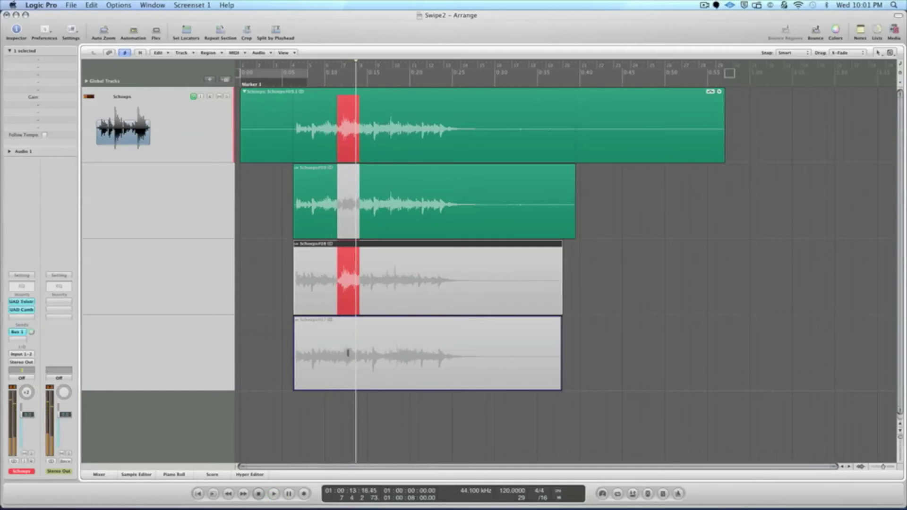
# Step: Try the same phrase from take Schoeps#07, play it, and switch the section back to Schoeps#08
pyautogui.click(342, 326)
pyautogui.click(329, 83)
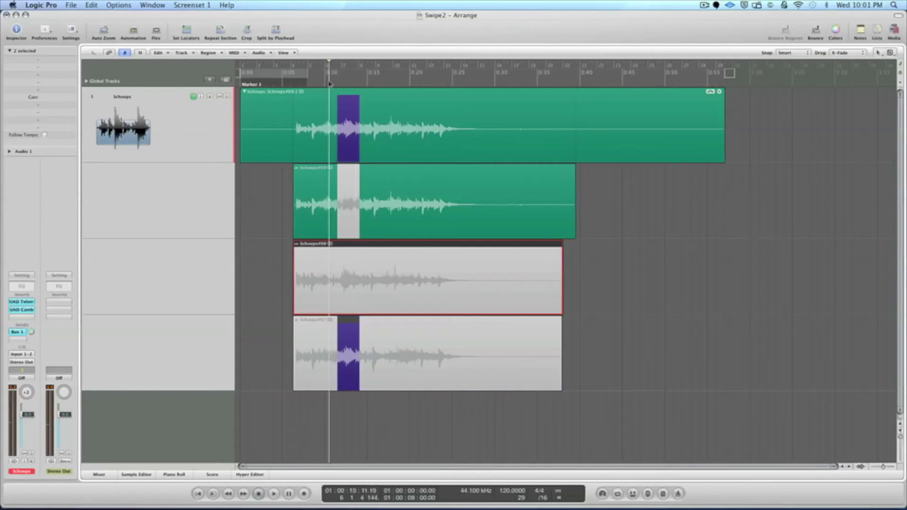
pyautogui.press('space')
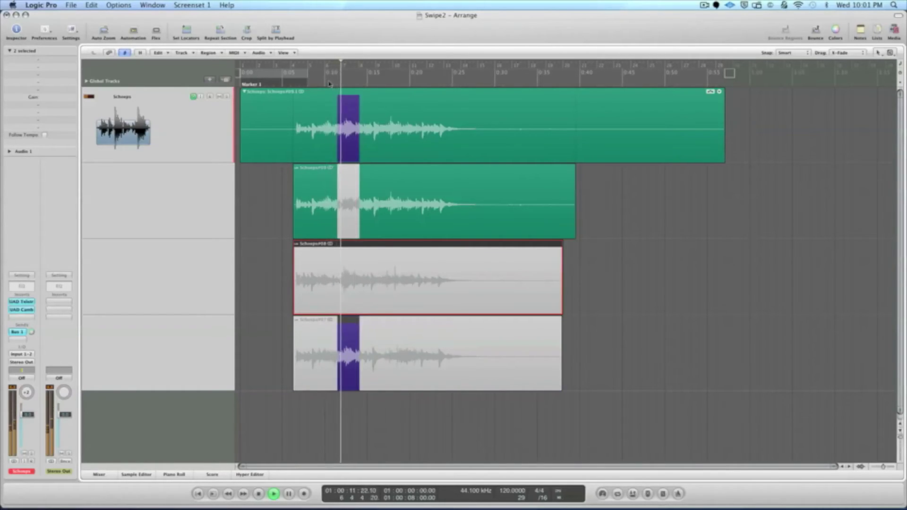
pyautogui.press('space')
pyautogui.click(348, 276)
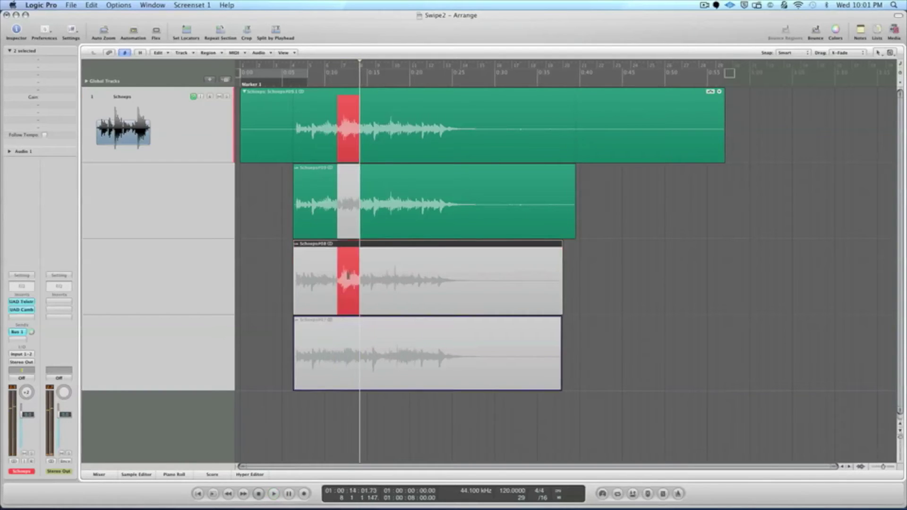
# Step: Shorten the Schoeps#08 comp section to run from just before bar 7 to about the fourth beat of bar 7
pyautogui.click(333, 85)
pyautogui.scroll(5, 333, 135)
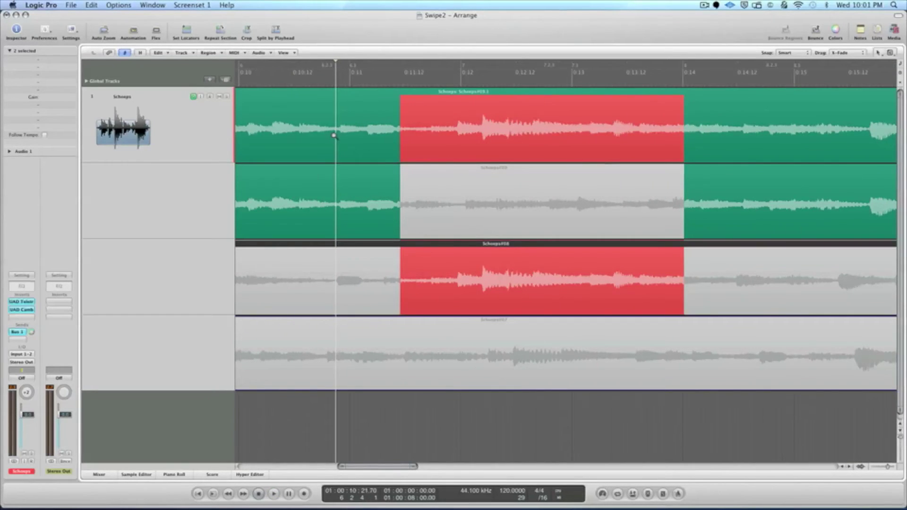
pyautogui.scroll(-1, 334, 136)
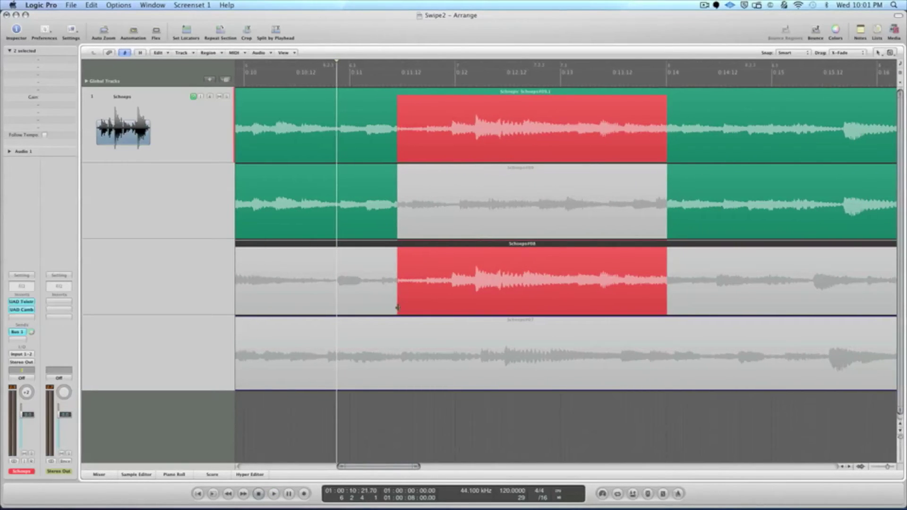
pyautogui.moveTo(398, 307); pyautogui.dragTo(426, 305)
pyautogui.moveTo(668, 307); pyautogui.dragTo(623, 305)
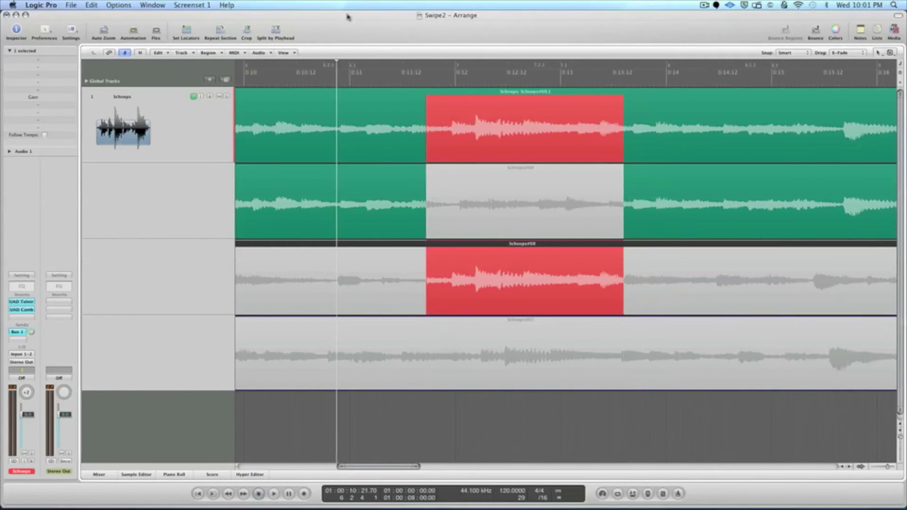
# Step: Play from about bar 6 to just past bar 8 to check the transitions around the shortened Schoeps#08 section
pyautogui.click(284, 86)
pyautogui.press('space')
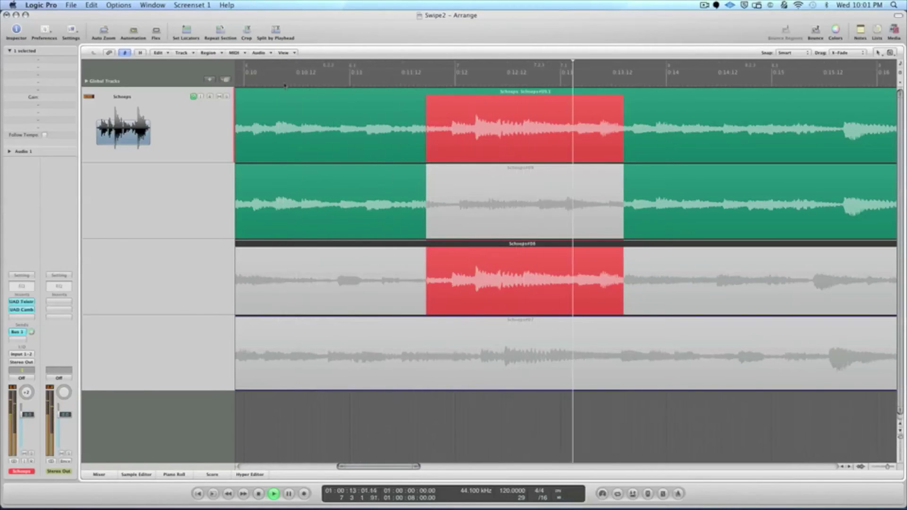
pyautogui.press('space')
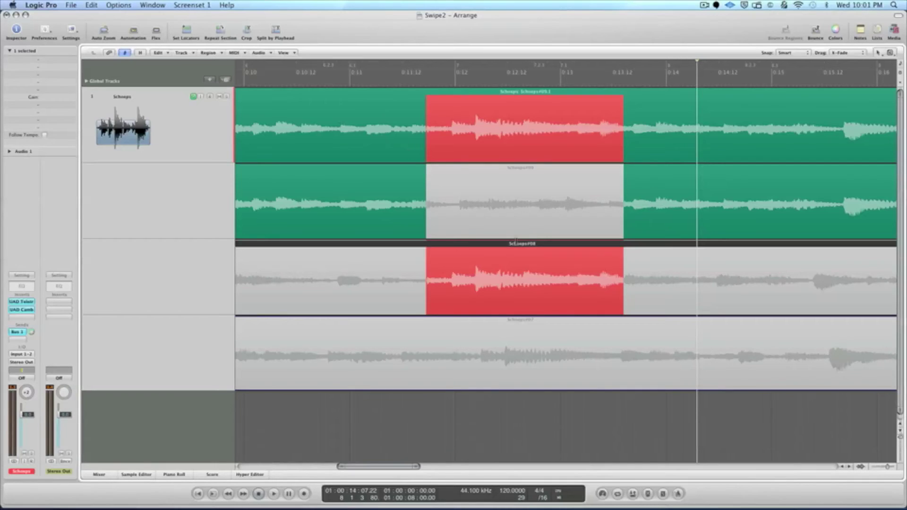
# Step: Slice take Schoeps#08 at the comp section borders and trim both neighbouring slices back to leave space around the middle one
pyautogui.rightClick(532, 248)
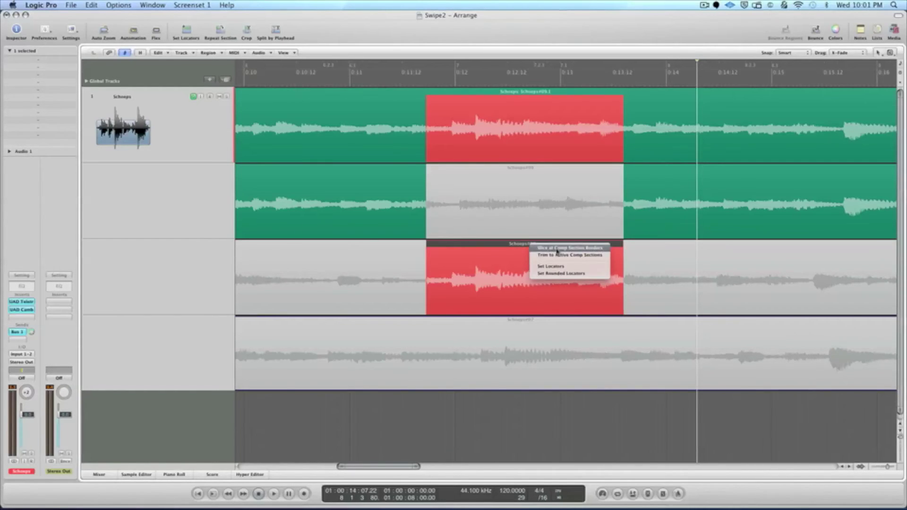
pyautogui.click(556, 248)
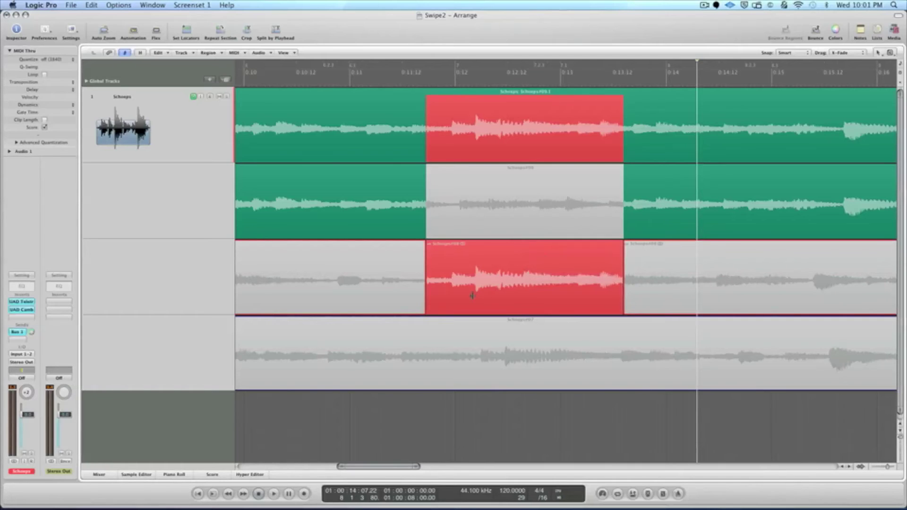
pyautogui.click(474, 244)
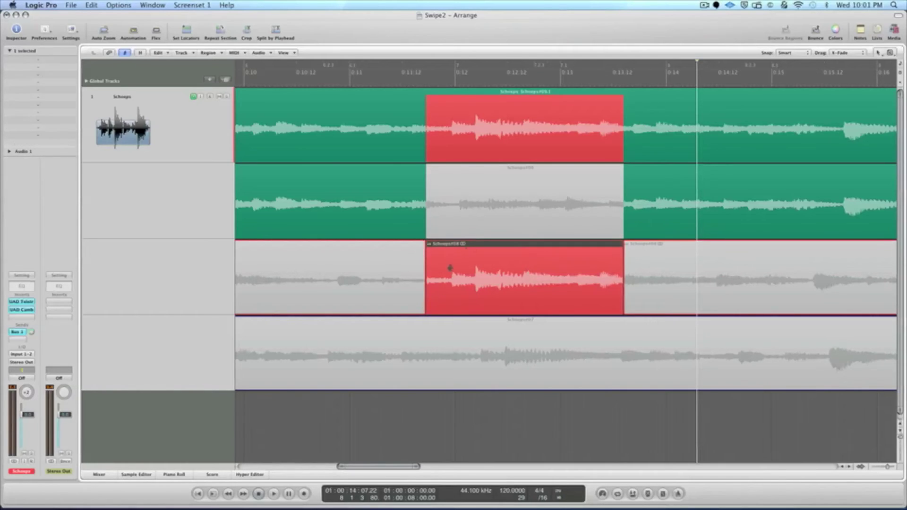
pyautogui.moveTo(421, 304); pyautogui.dragTo(292, 307)
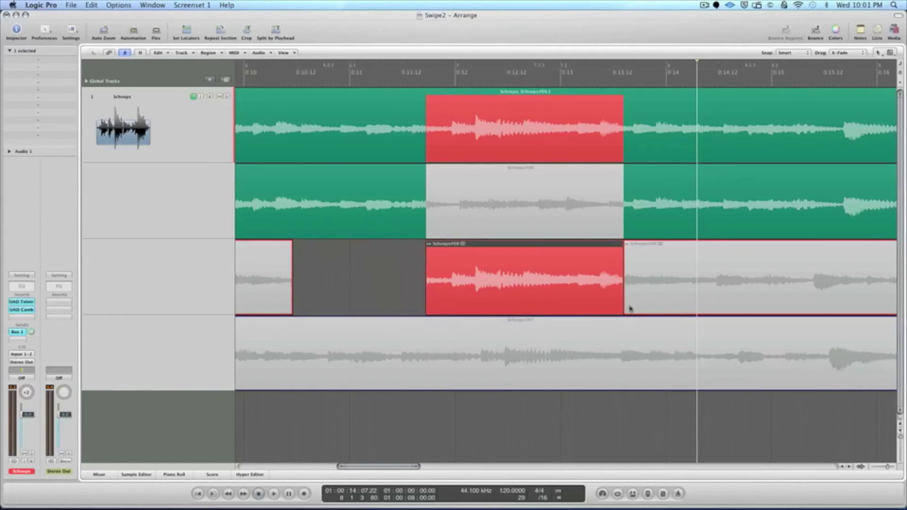
pyautogui.moveTo(622, 308); pyautogui.dragTo(778, 306)
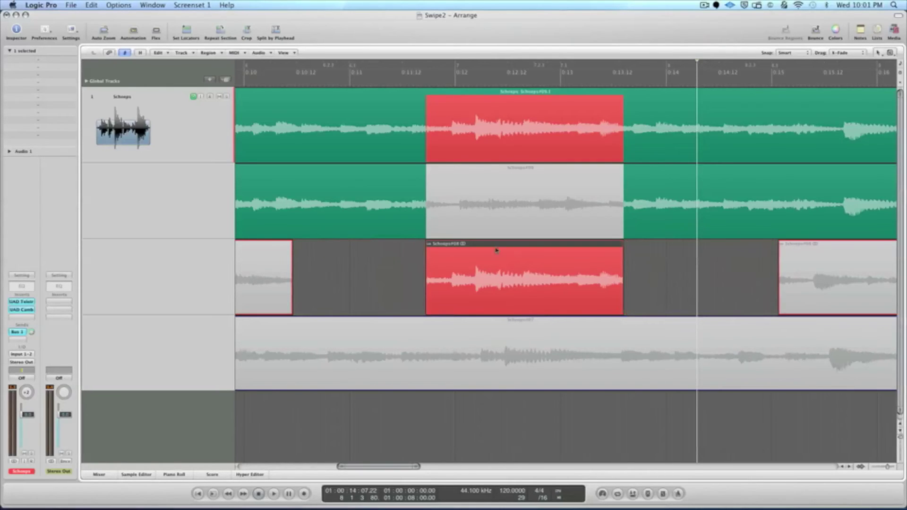
# Step: Extend the start of the middle Schoeps#08 slice slightly earlier and shift the whole slice slightly later
pyautogui.moveTo(427, 308); pyautogui.dragTo(405, 301)
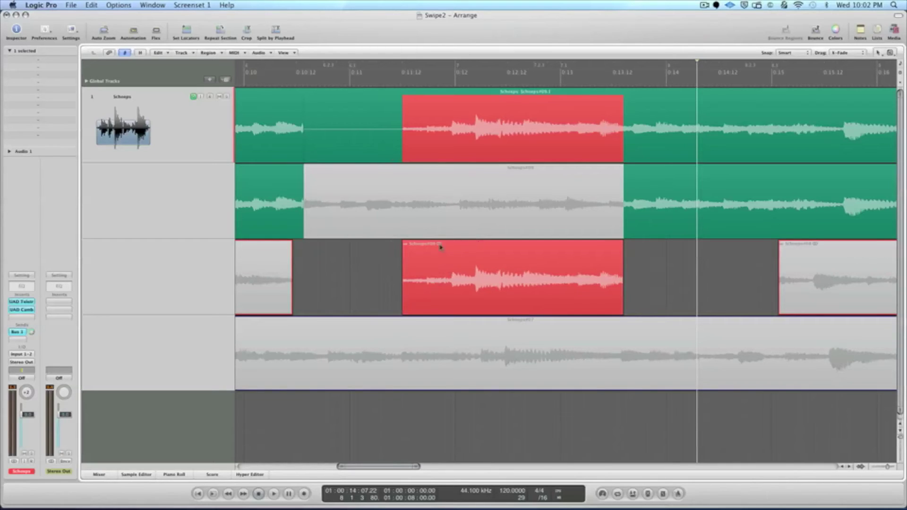
pyautogui.moveTo(467, 246); pyautogui.dragTo(477, 245)
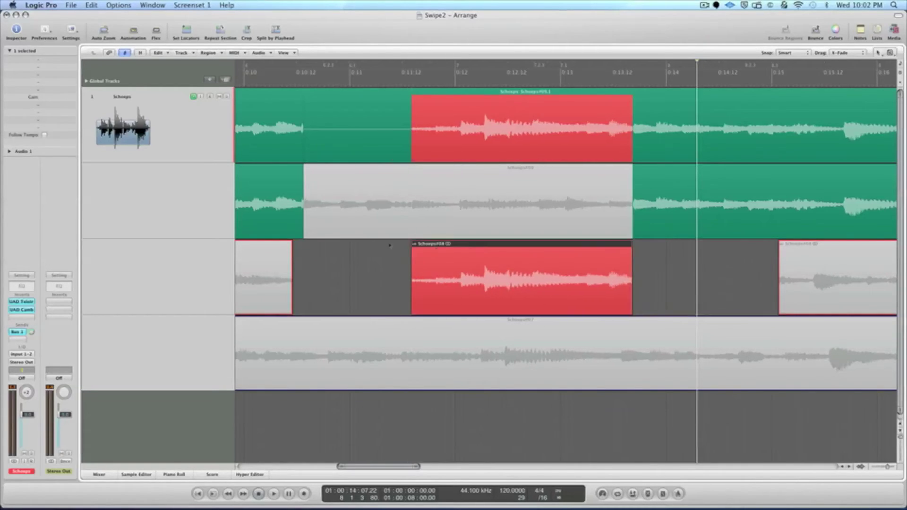
# Step: Extend the Schoeps#09 comp section over the silent gap to just before bar 7 and play across the transition
pyautogui.moveTo(302, 233); pyautogui.dragTo(435, 232)
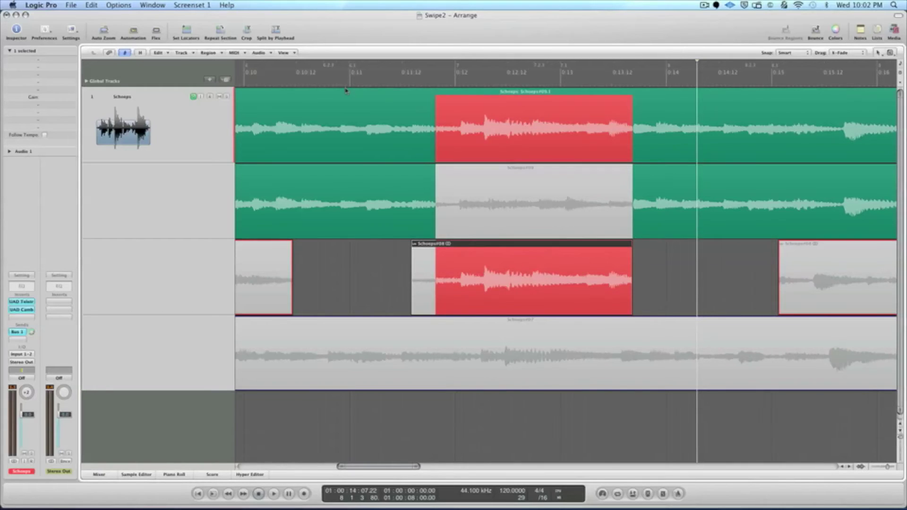
pyautogui.doubleClick(311, 85)
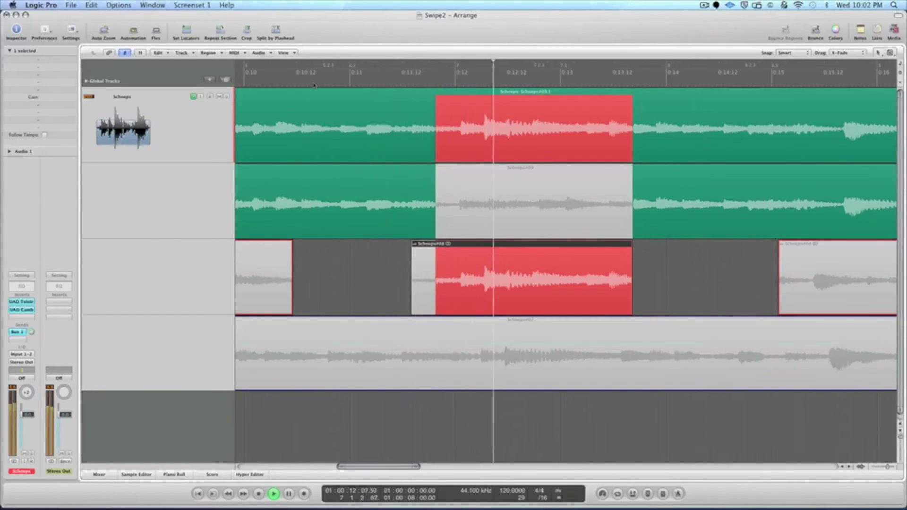
pyautogui.press('space')
# Step: Shift the middle Schoeps#08 slice later and extend the preceding Schoeps#09 comp section to meet it just past bar 7
pyautogui.moveTo(431, 83); pyautogui.dragTo(430, 102)
pyautogui.keyDown('ctrl'); pyautogui.keyDown('alt'); pyautogui.click(430, 102); pyautogui.keyUp('alt'); pyautogui.keyUp('ctrl')
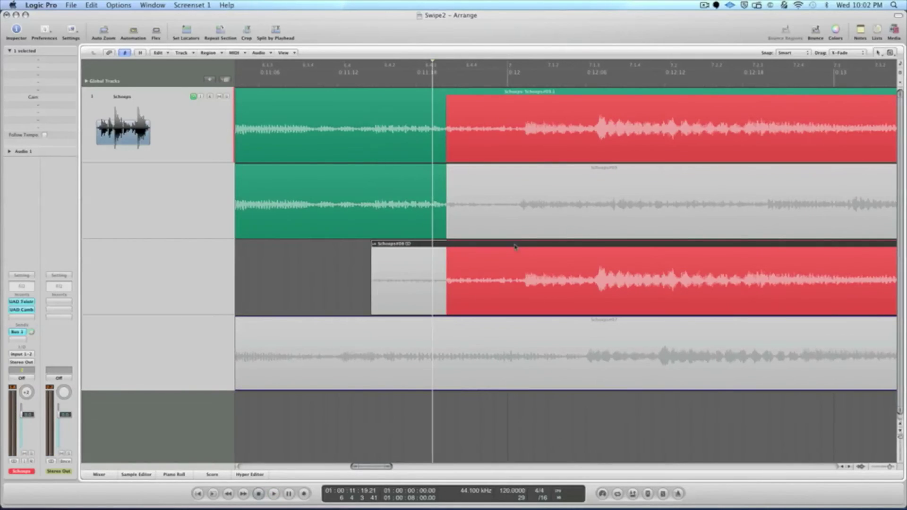
pyautogui.moveTo(514, 245); pyautogui.dragTo(559, 245)
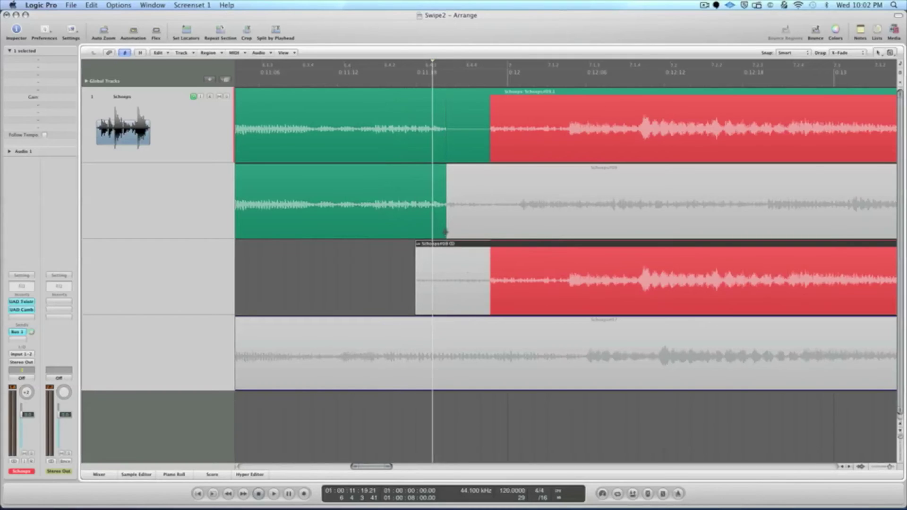
pyautogui.moveTo(444, 233); pyautogui.dragTo(542, 245)
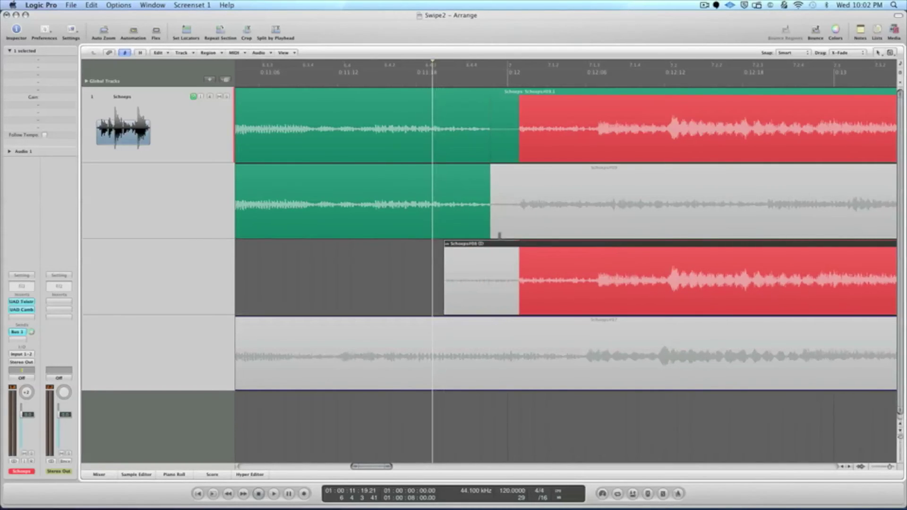
pyautogui.moveTo(491, 232); pyautogui.dragTo(518, 231)
# Step: Play across the start of the Schoeps#08 section, then replay from about 0:10 to past bar 8
pyautogui.click(273, 85)
pyautogui.press('space')
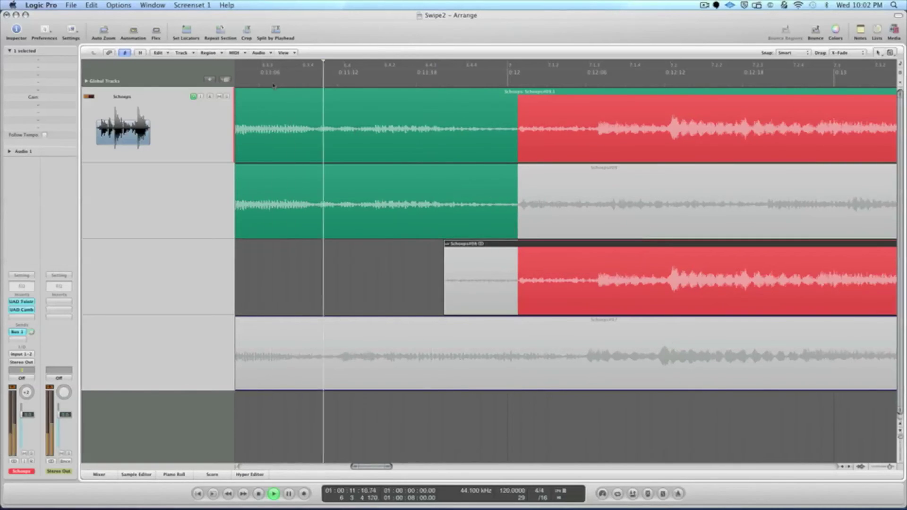
pyautogui.press('space')
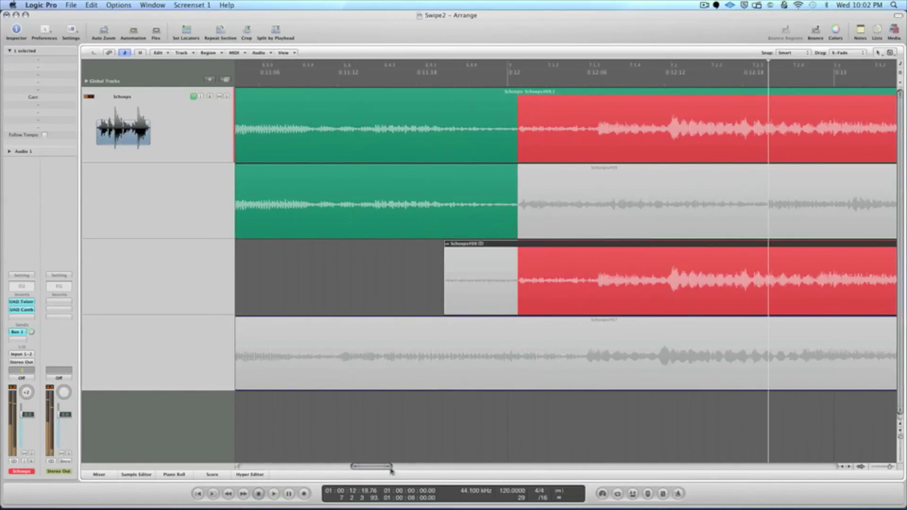
pyautogui.moveTo(390, 469); pyautogui.dragTo(395, 469)
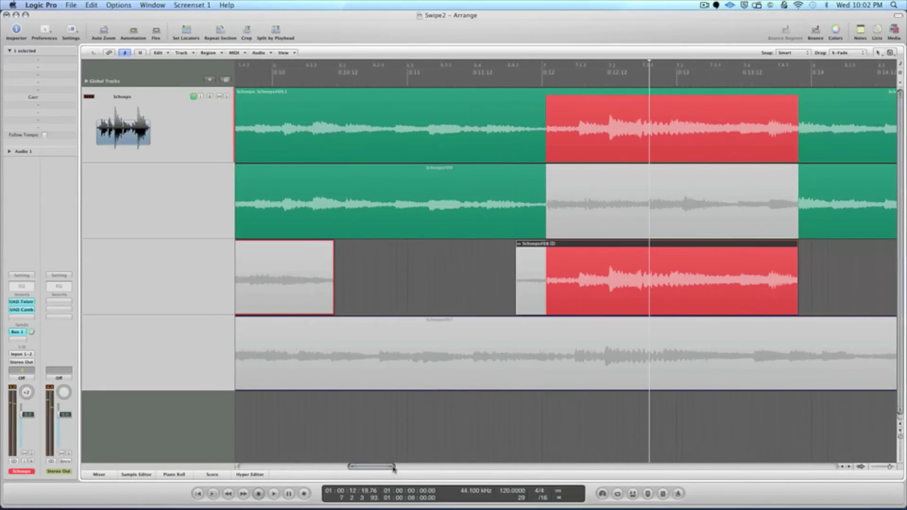
pyautogui.click(303, 85)
pyautogui.press('space')
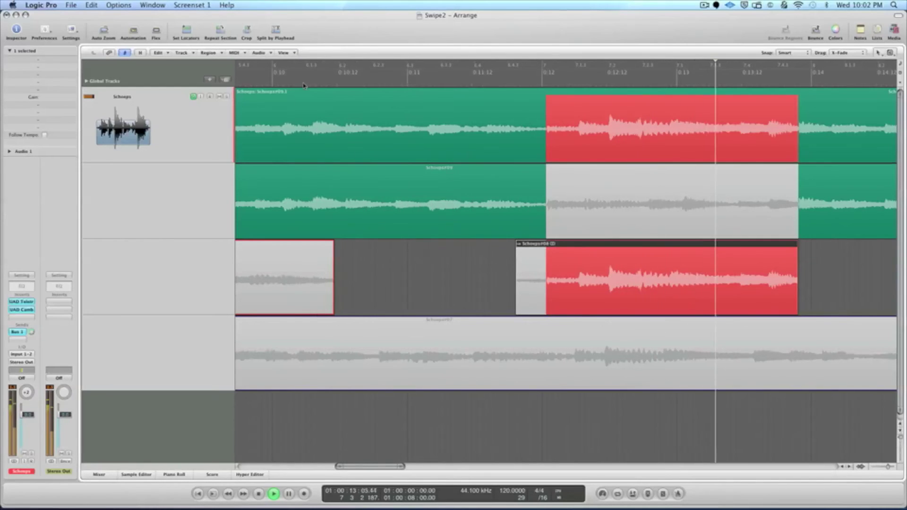
pyautogui.press('space')
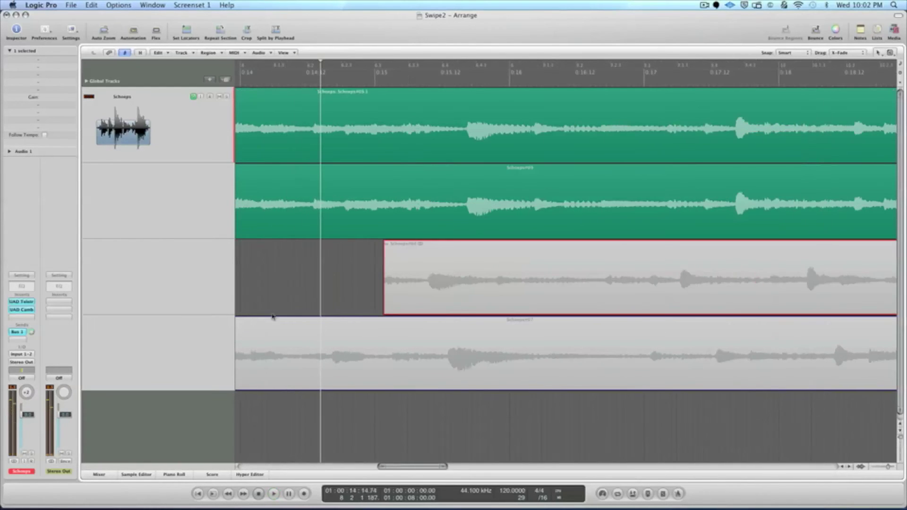
# Step: Move the end of the Schoeps#08 comp section earlier, to about 0:13:16
pyautogui.moveTo(381, 466); pyautogui.dragTo(395, 468)
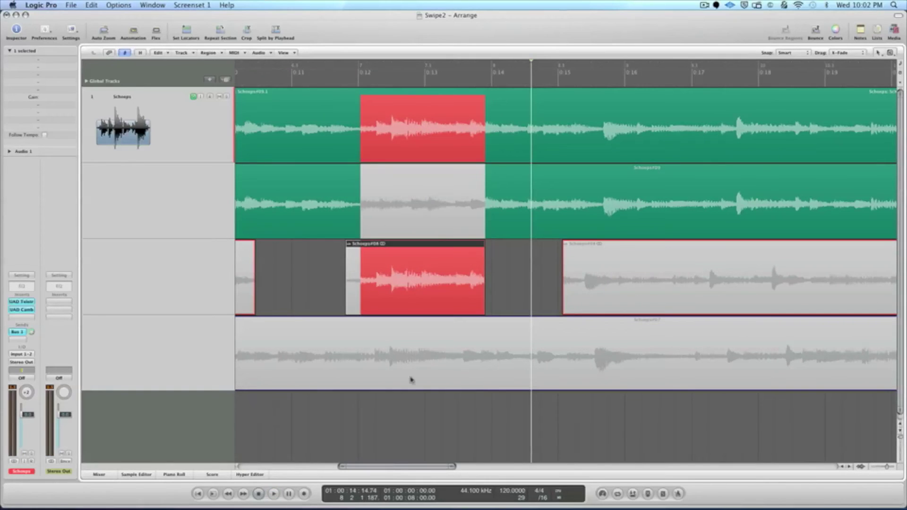
pyautogui.click(480, 85)
pyautogui.moveTo(481, 95); pyautogui.dragTo(477, 125)
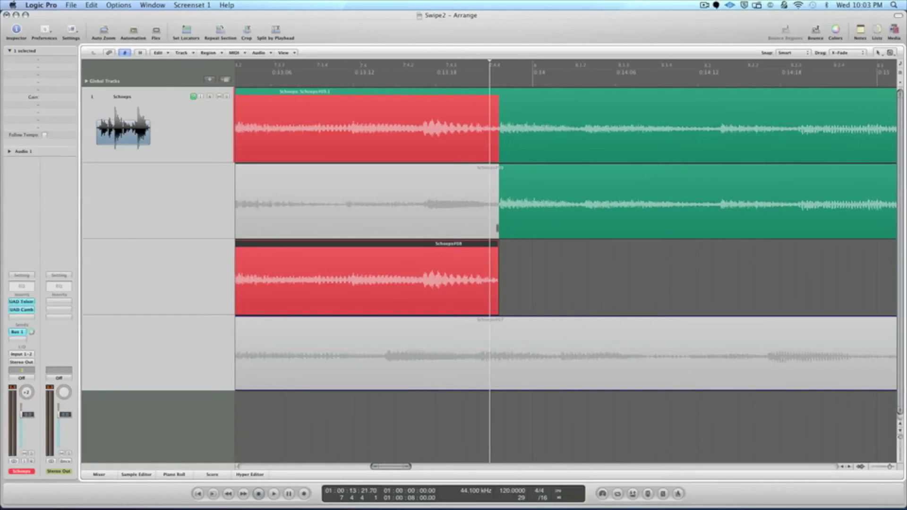
pyautogui.moveTo(499, 230); pyautogui.dragTo(423, 230)
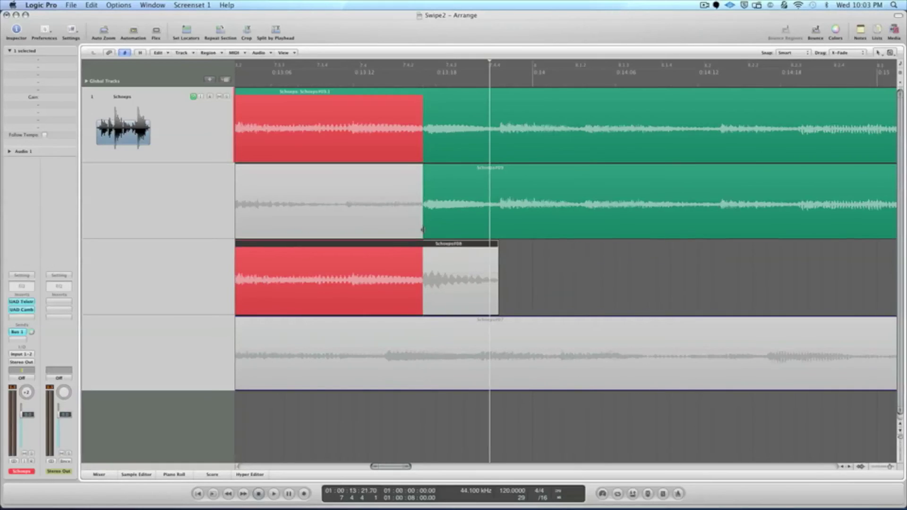
# Step: Slice take Schoeps#09 at the comp section borders and leave a small gap between the inactive slice and the following active slice
pyautogui.rightClick(466, 169)
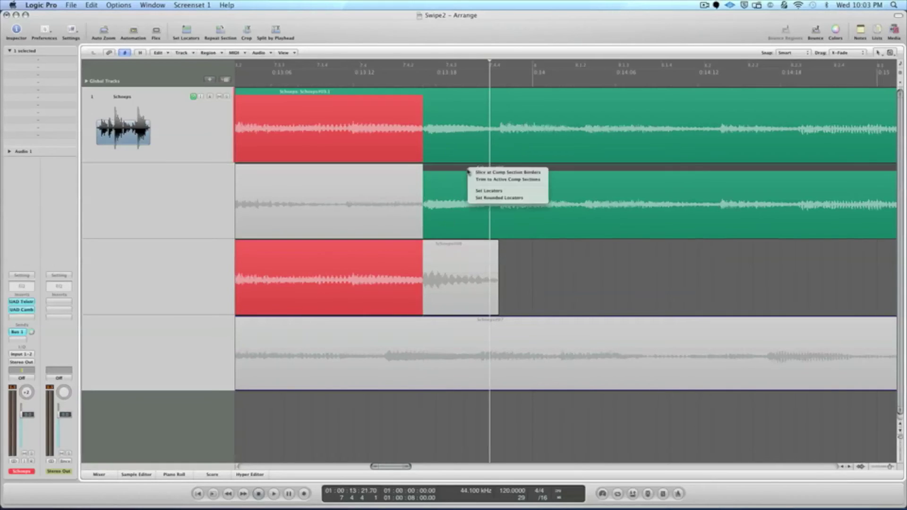
pyautogui.click(477, 179)
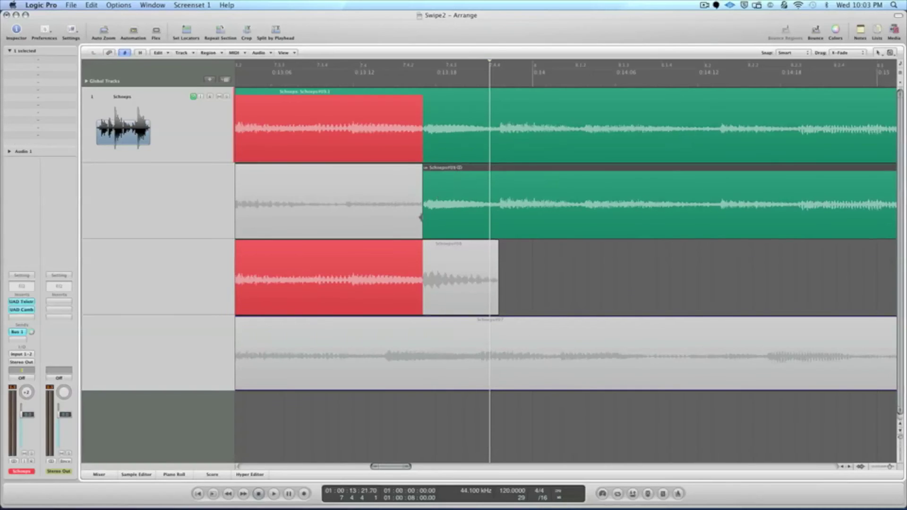
pyautogui.moveTo(422, 232)
pyautogui.mouseDown()
pyautogui.moveTo(392, 233)
pyautogui.moveTo(422, 235)
pyautogui.moveTo(415, 236)
pyautogui.mouseUp()
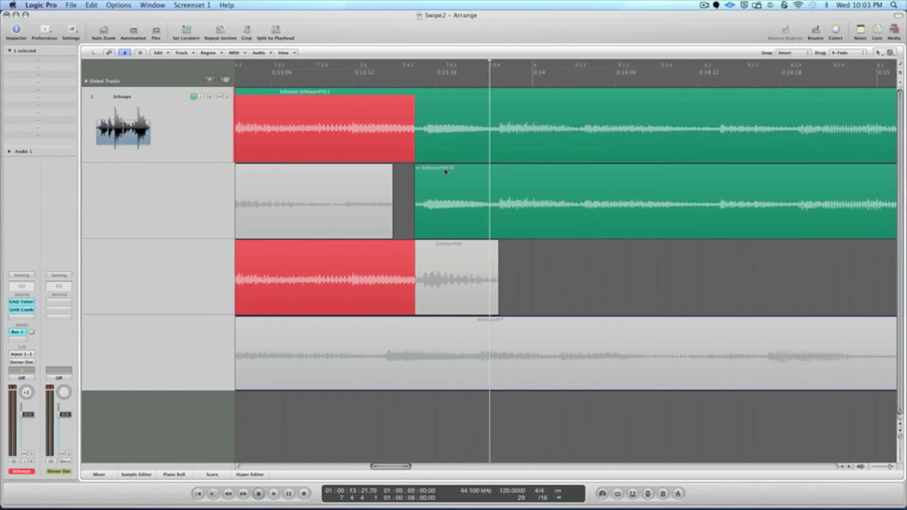
# Step: Nudge the later Schoeps#09 slice and the comp border slightly later, and play from bar 6 across the transition
pyautogui.moveTo(445, 172); pyautogui.dragTo(447, 169)
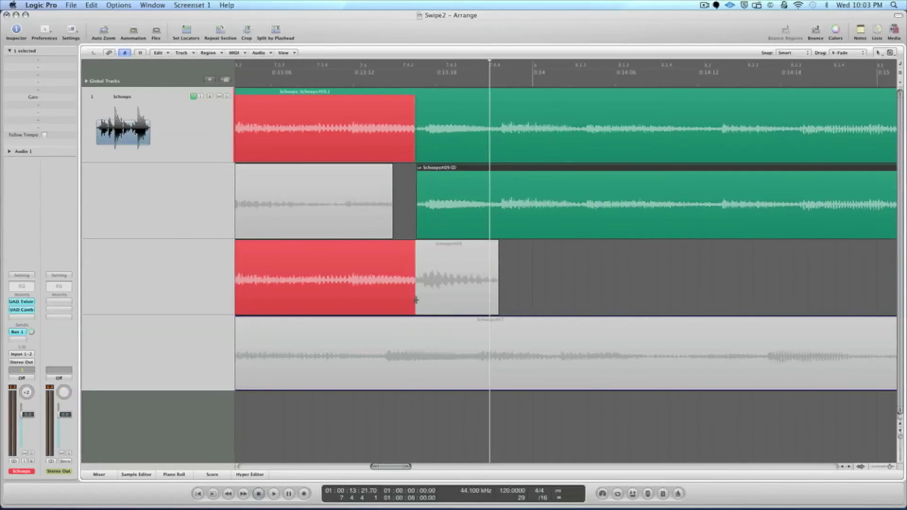
pyautogui.moveTo(415, 300); pyautogui.dragTo(420, 300)
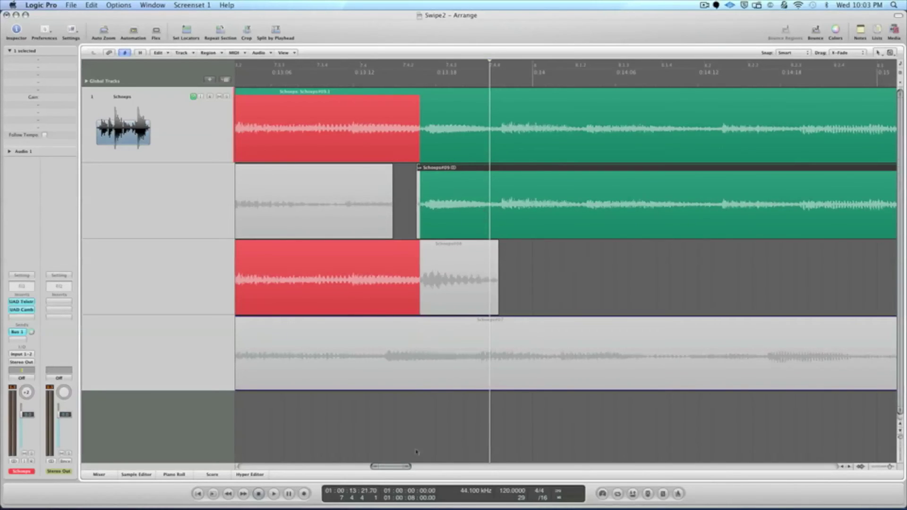
pyautogui.moveTo(409, 467)
pyautogui.mouseDown()
pyautogui.moveTo(395, 467)
pyautogui.moveTo(415, 467)
pyautogui.mouseUp()
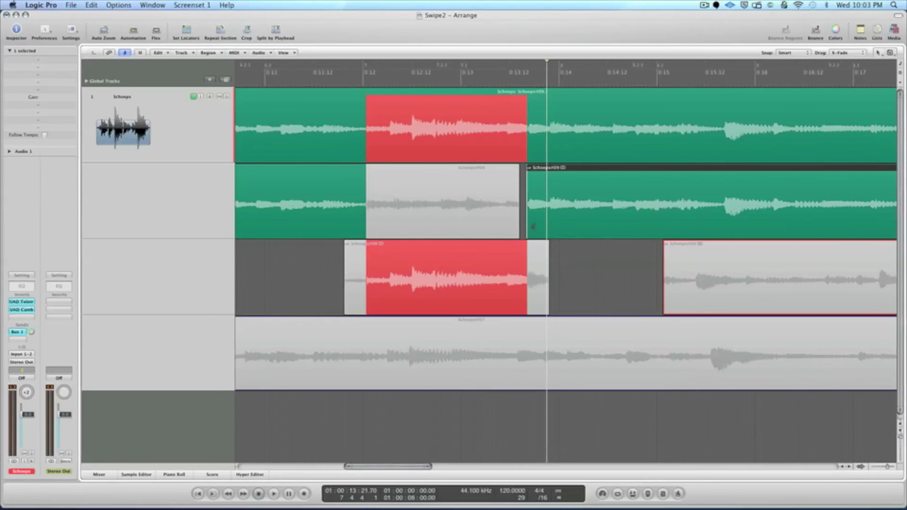
pyautogui.click(251, 84)
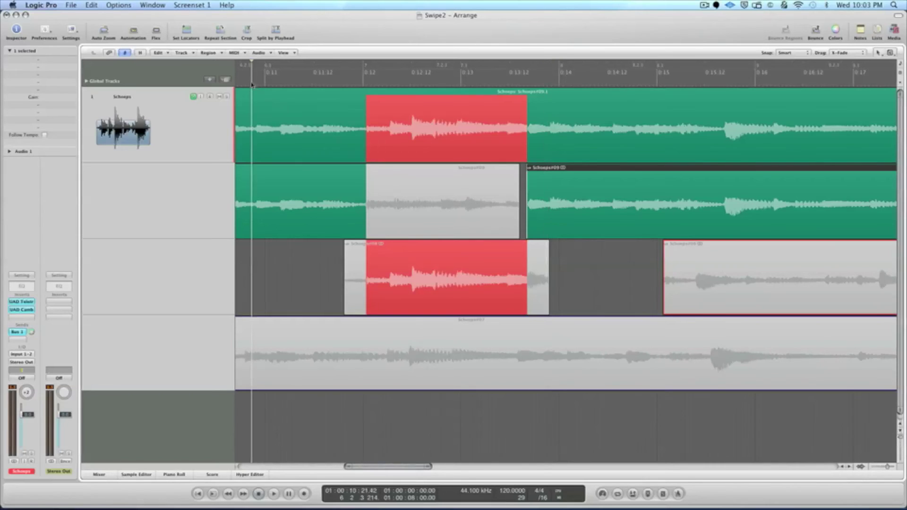
pyautogui.press('space')
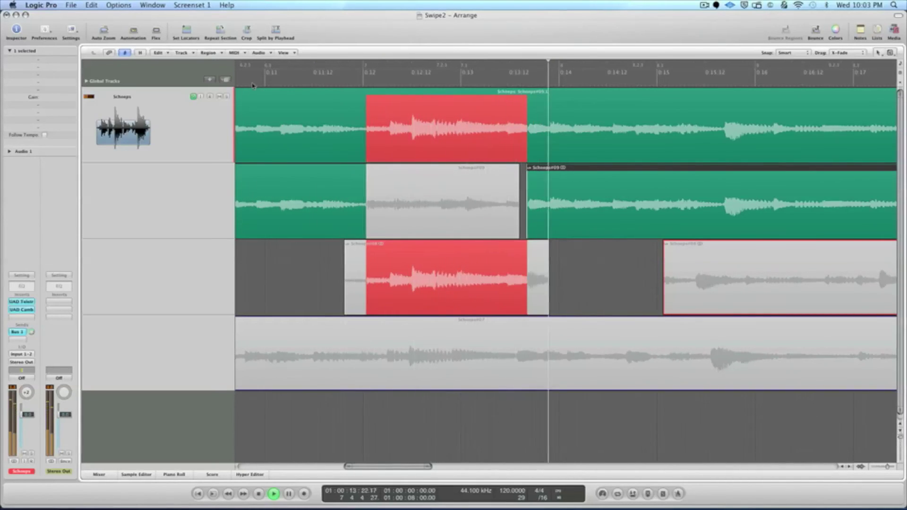
pyautogui.press('space')
# Step: Shift the later Schoeps#09 slice slightly earlier and readjust the comp border with Schoeps#08 to just before 0:13:17
pyautogui.click(527, 88)
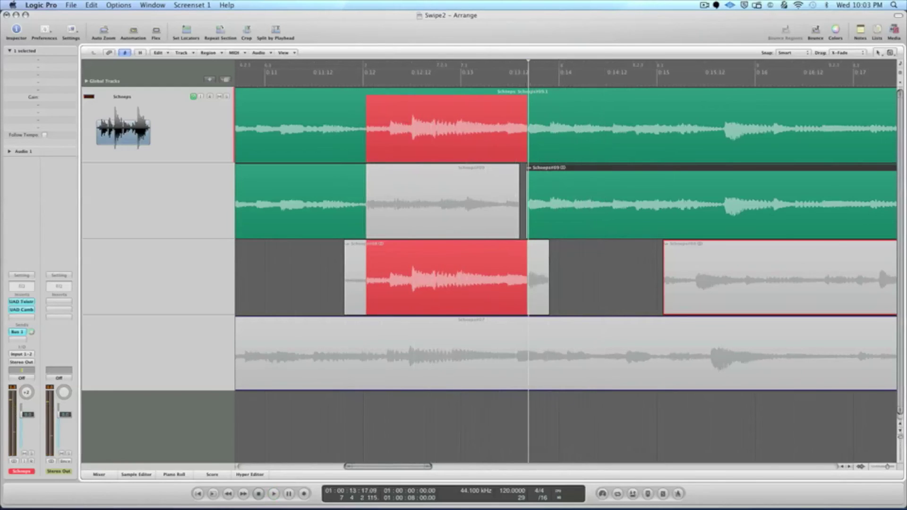
pyautogui.keyDown('ctrl'); pyautogui.keyDown('alt'); pyautogui.click(526, 112); pyautogui.keyUp('alt'); pyautogui.keyUp('ctrl')
pyautogui.keyDown('ctrl'); pyautogui.keyDown('alt'); pyautogui.click(526, 112); pyautogui.keyUp('alt'); pyautogui.keyUp('ctrl')
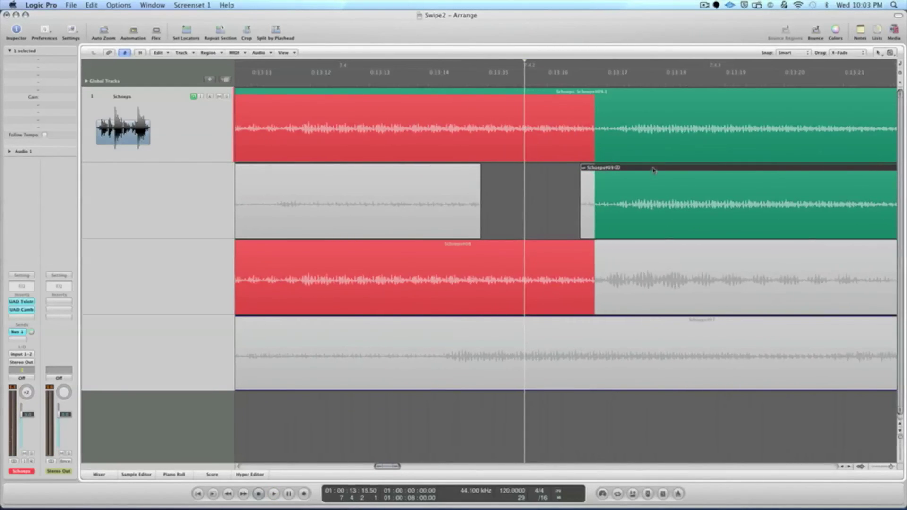
pyautogui.moveTo(653, 170); pyautogui.dragTo(647, 170)
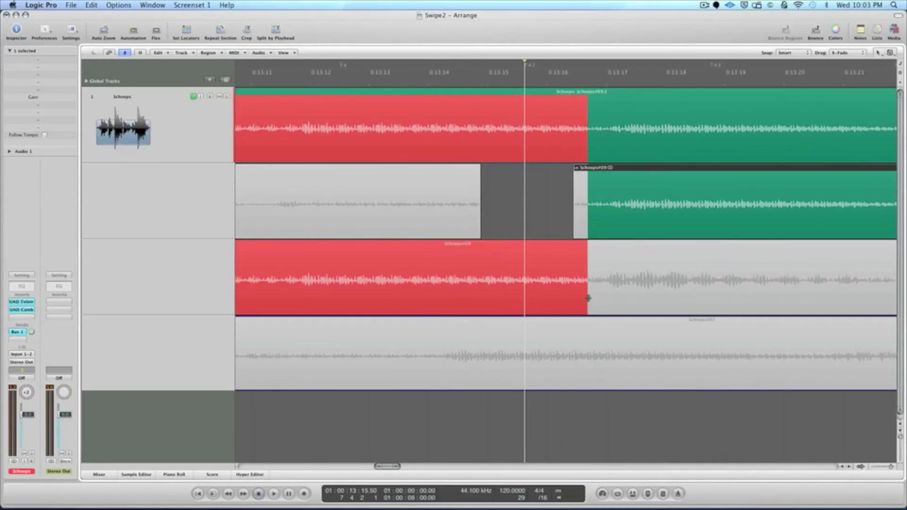
pyautogui.moveTo(588, 298); pyautogui.dragTo(605, 298)
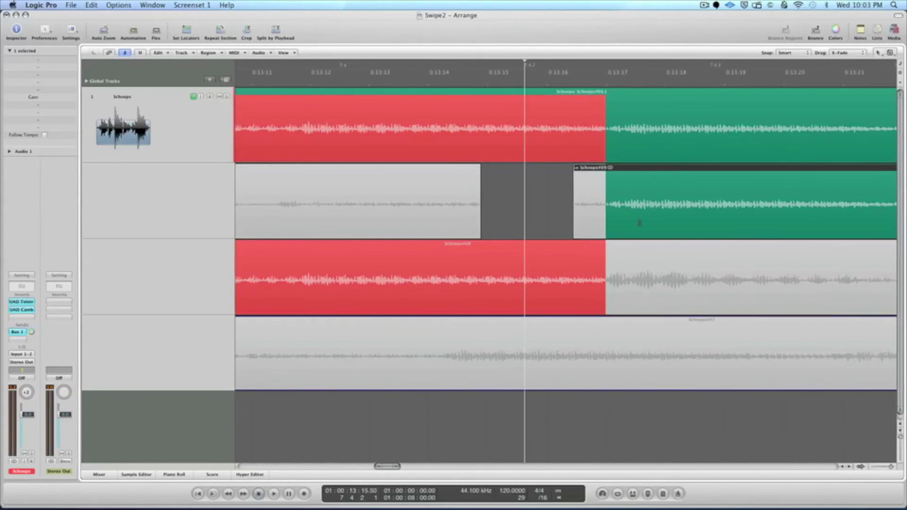
pyautogui.moveTo(660, 169); pyautogui.dragTo(657, 168)
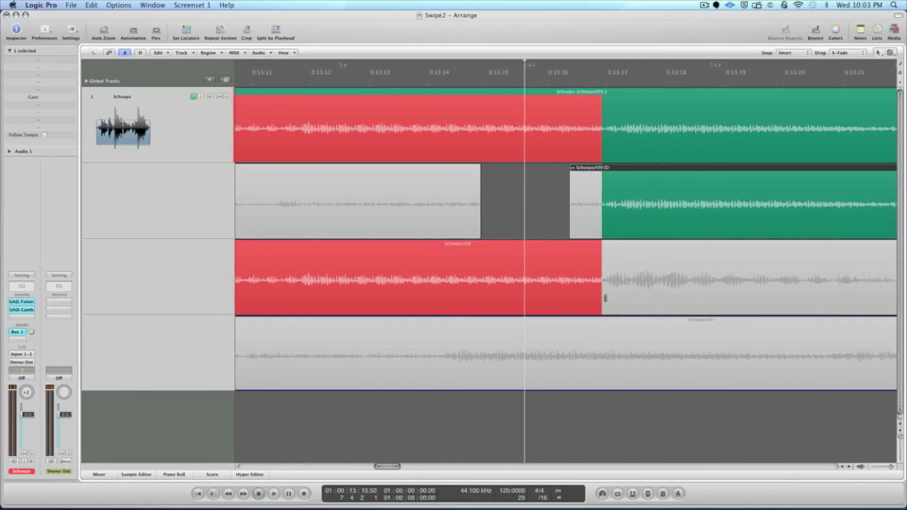
pyautogui.moveTo(604, 299)
pyautogui.mouseDown()
pyautogui.moveTo(616, 298)
pyautogui.moveTo(602, 299)
pyautogui.mouseUp()
# Step: Play from within bar 7 to just past bar 8 to check the transition back to Schoeps#09
pyautogui.press('space')
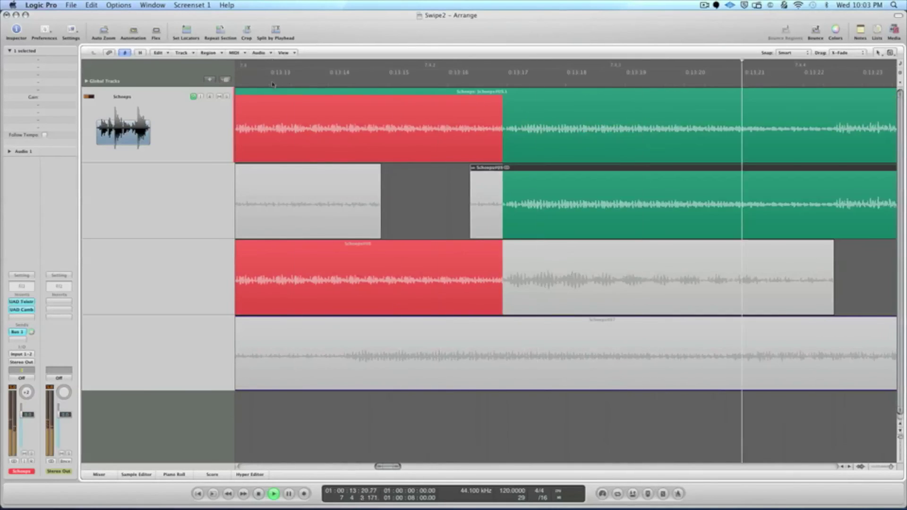
pyautogui.press('super+Left')
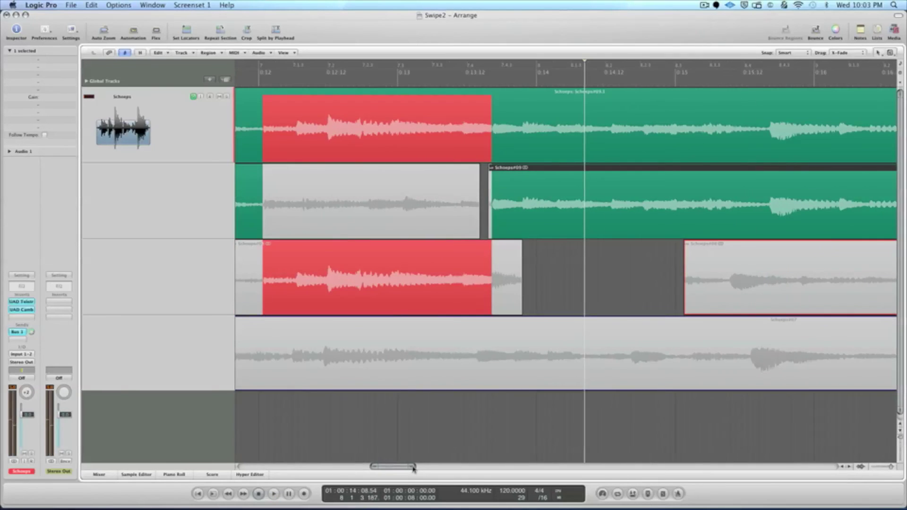
pyautogui.click(357, 86)
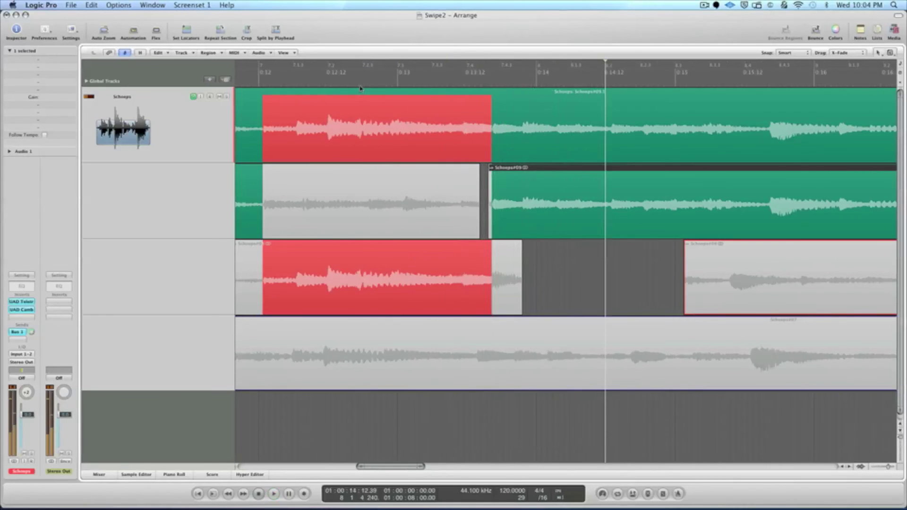
pyautogui.click(384, 87)
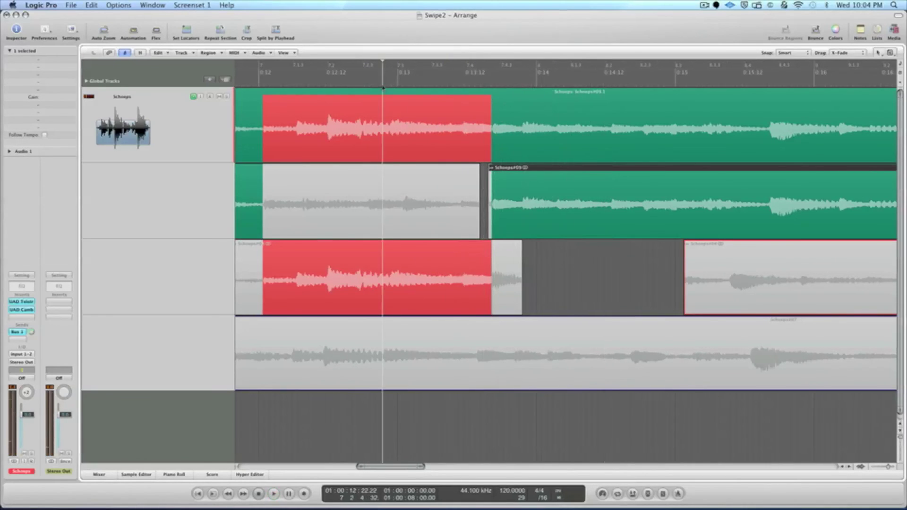
pyautogui.press('space')
pyautogui.press('space')
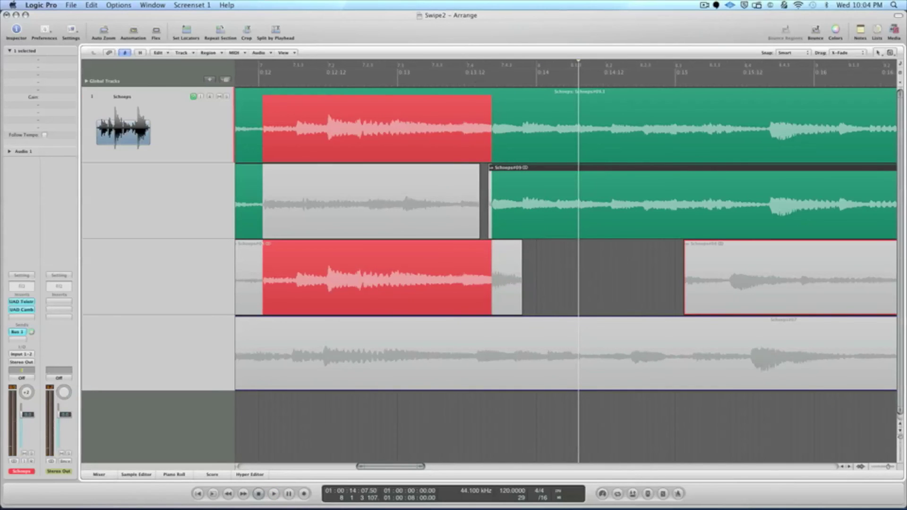
# Step: Shift the later Schoeps#09 slice slightly earlier again and place the end of the Schoeps#08 comp section just before 0:13:17
pyautogui.click(479, 85)
pyautogui.scroll(5, 479, 125)
pyautogui.scroll(-1, 479, 125)
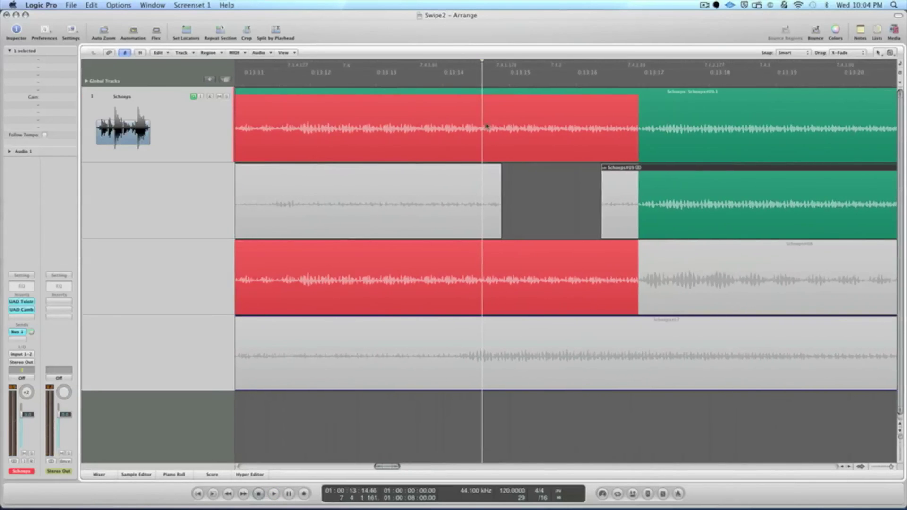
pyautogui.moveTo(739, 171); pyautogui.dragTo(721, 167)
pyautogui.moveTo(617, 294); pyautogui.dragTo(640, 296)
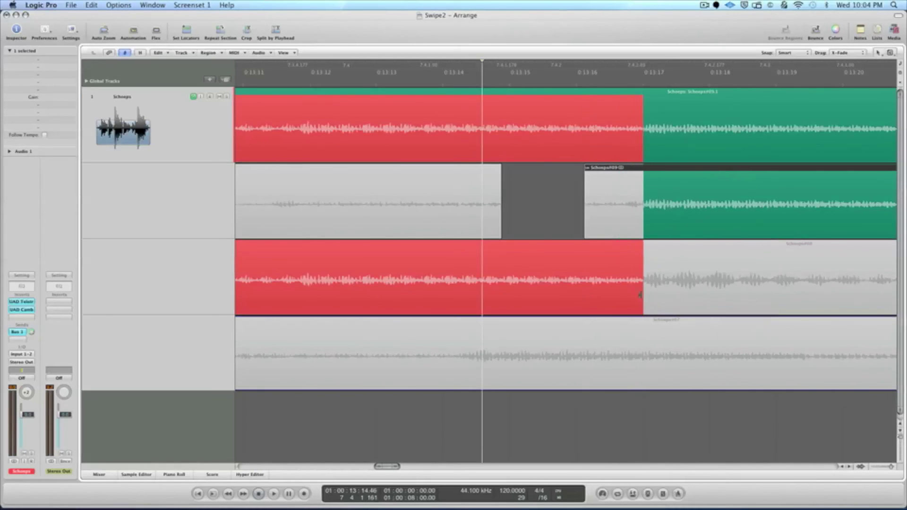
# Step: Play from about 0:13:12 across the transition to past bar 8 and show the whole edited passage
pyautogui.click(349, 82)
pyautogui.press('space')
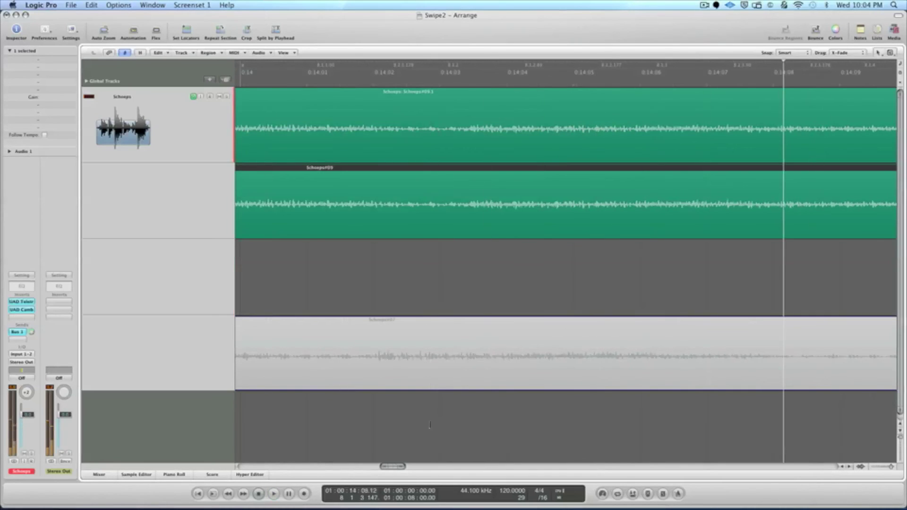
pyautogui.moveTo(403, 466); pyautogui.dragTo(428, 465)
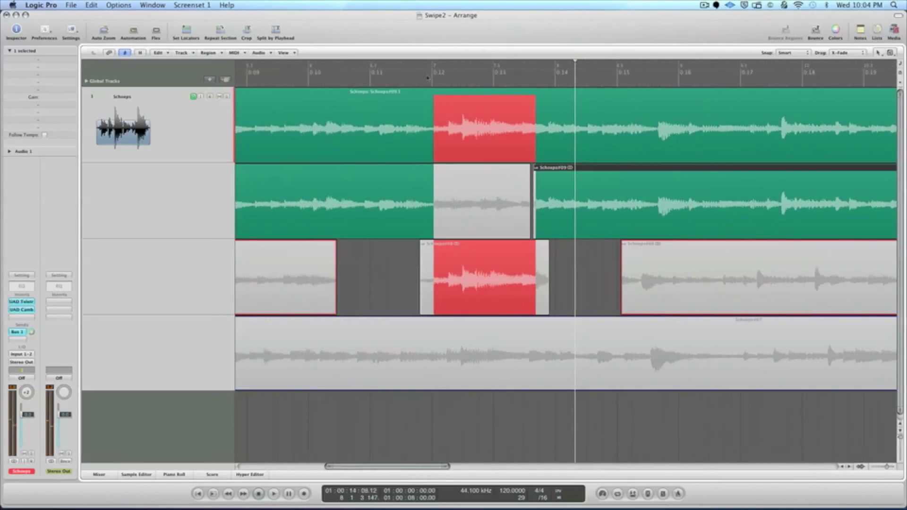
# Step: Play from just before 0:12 through the Schoeps#08 comp section to just past 0:14
pyautogui.click(427, 80)
pyautogui.press('space')
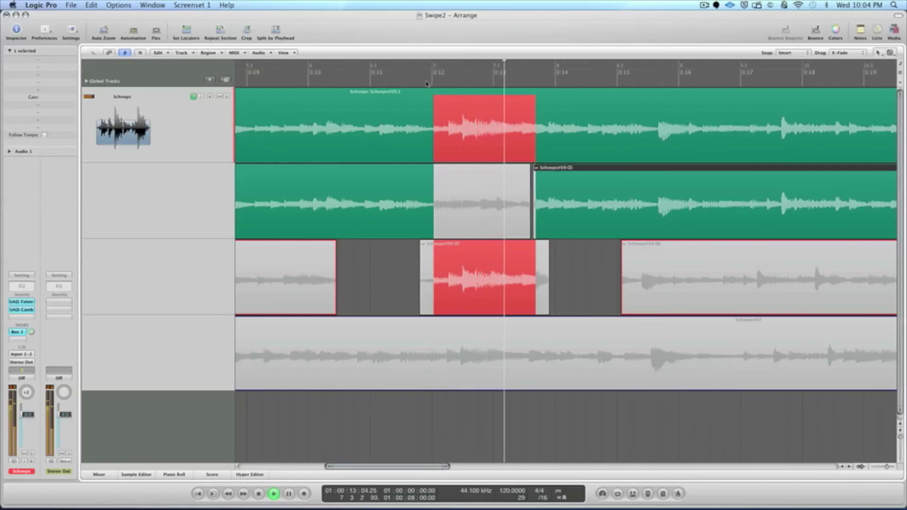
pyautogui.press('space')
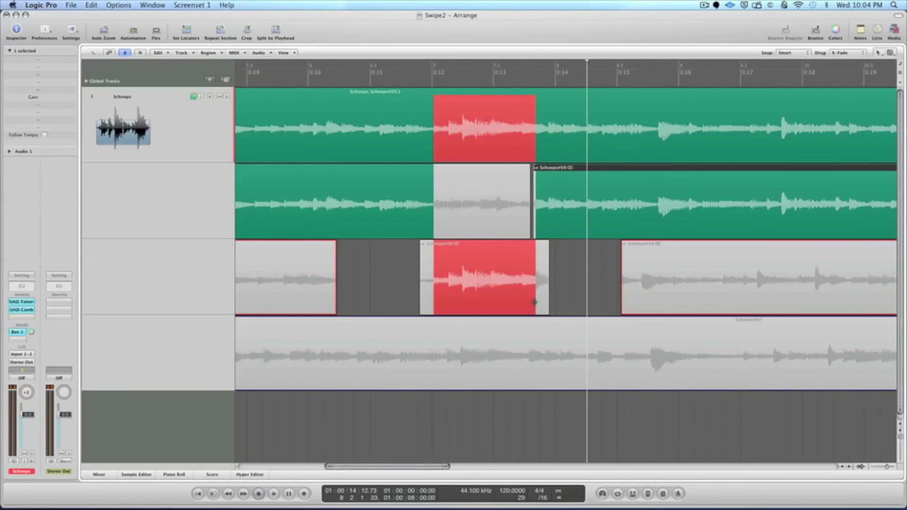
# Step: Extend the Schoeps#08 slice and its comp section to just before 0:14 and play the new transition from just before 0:12
pyautogui.moveTo(534, 304)
pyautogui.mouseDown()
pyautogui.moveTo(561, 309)
pyautogui.moveTo(548, 299)
pyautogui.mouseUp()
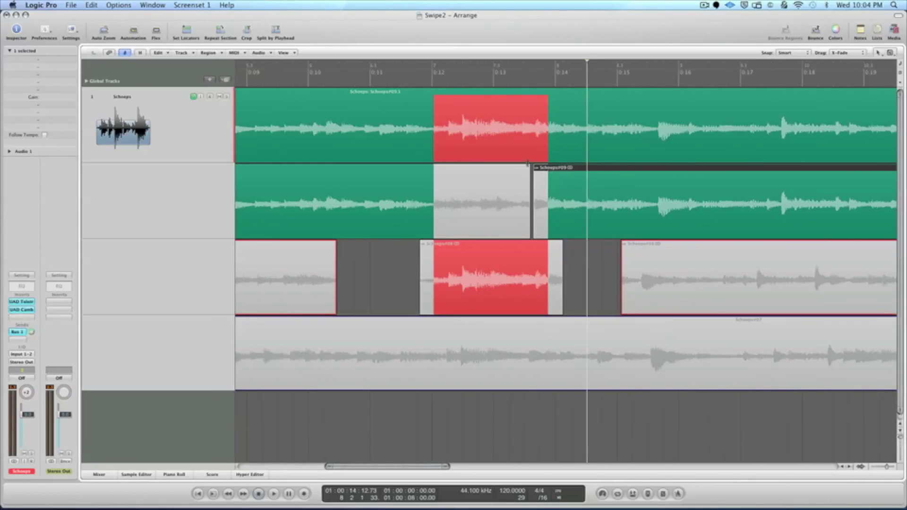
pyautogui.click(424, 86)
pyautogui.press('space')
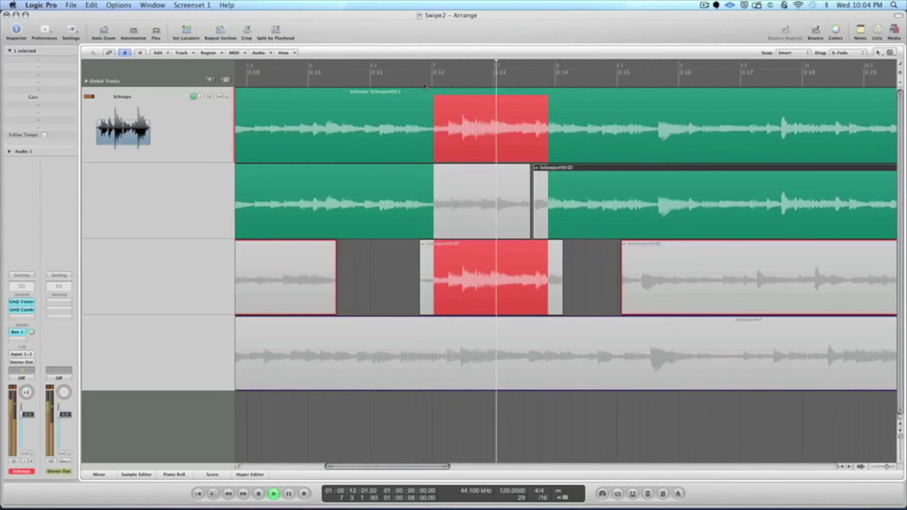
pyautogui.press('space')
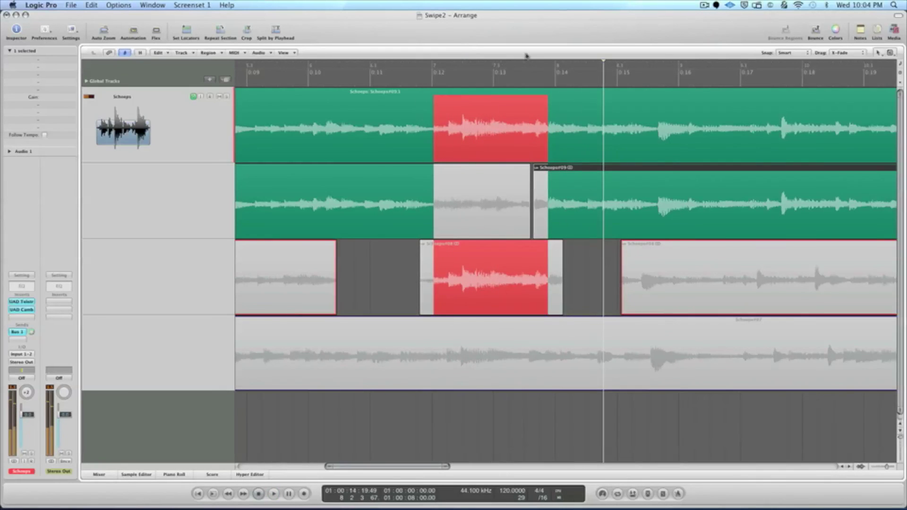
# Step: Play the whole edited passage from just past 0:11 to about 0:18
pyautogui.click(383, 84)
pyautogui.press('space')
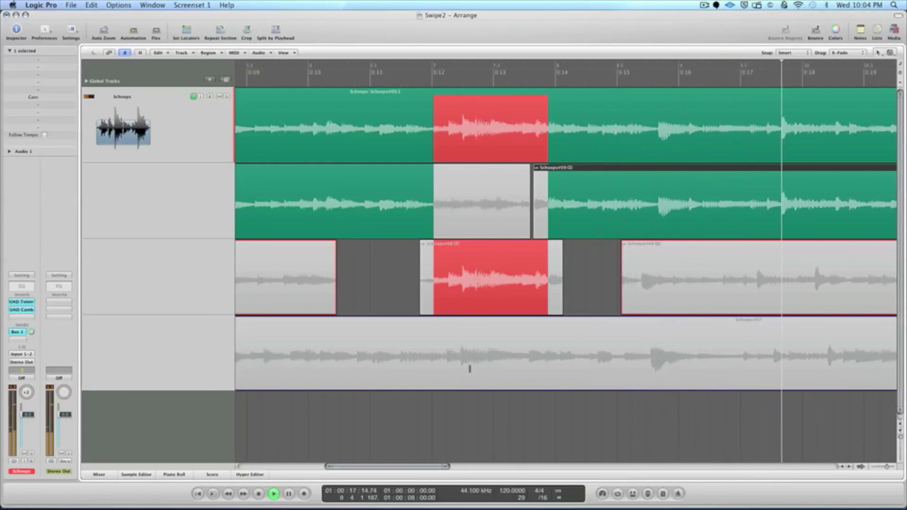
pyautogui.press('space')
# Step: Collapse the Schoeps take folder and export its active comp to a new track
pyautogui.moveTo(449, 467); pyautogui.dragTo(517, 470)
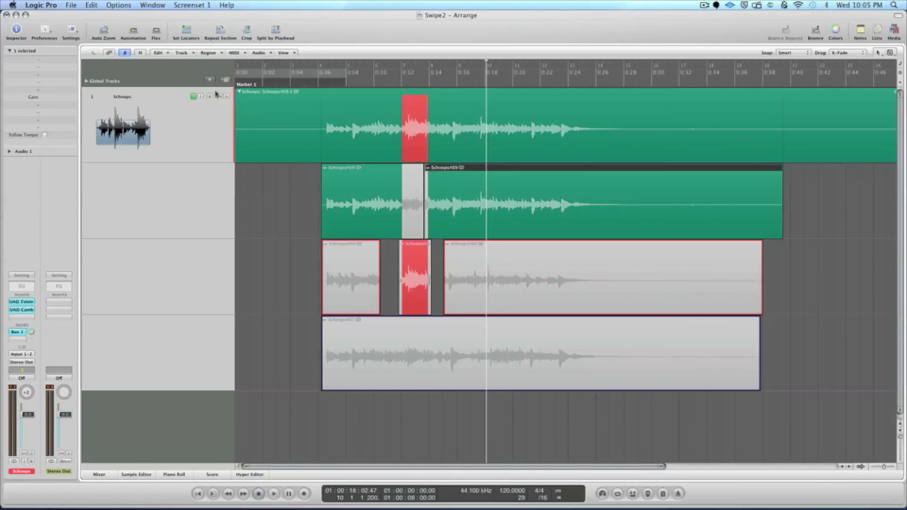
pyautogui.click(239, 92)
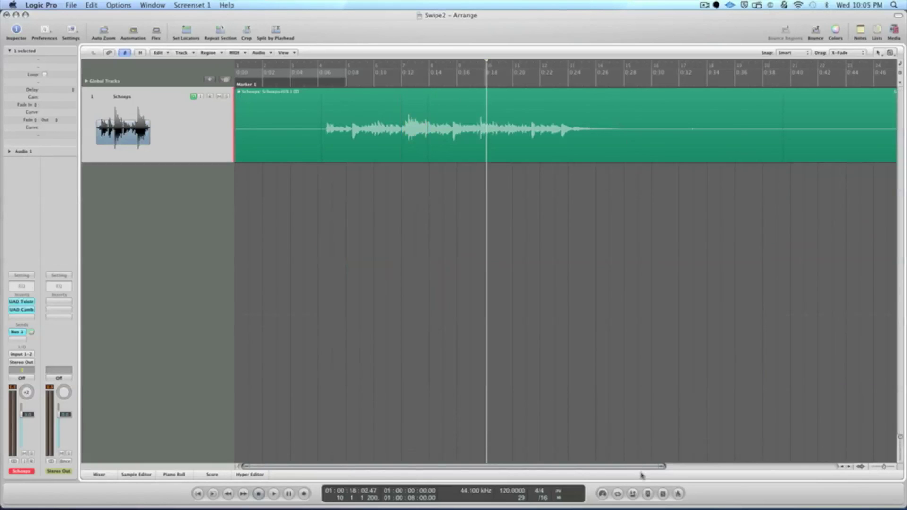
pyautogui.hotkey('ctrl', 'Left')
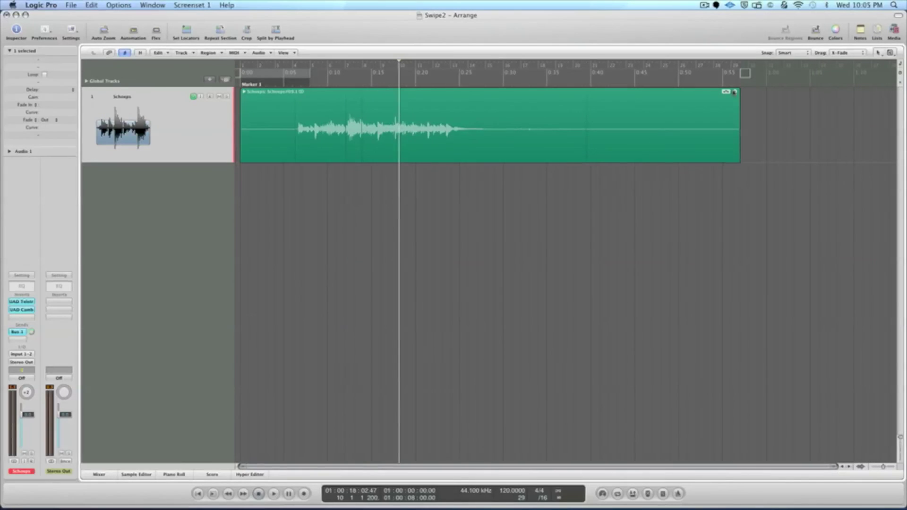
pyautogui.click(734, 92)
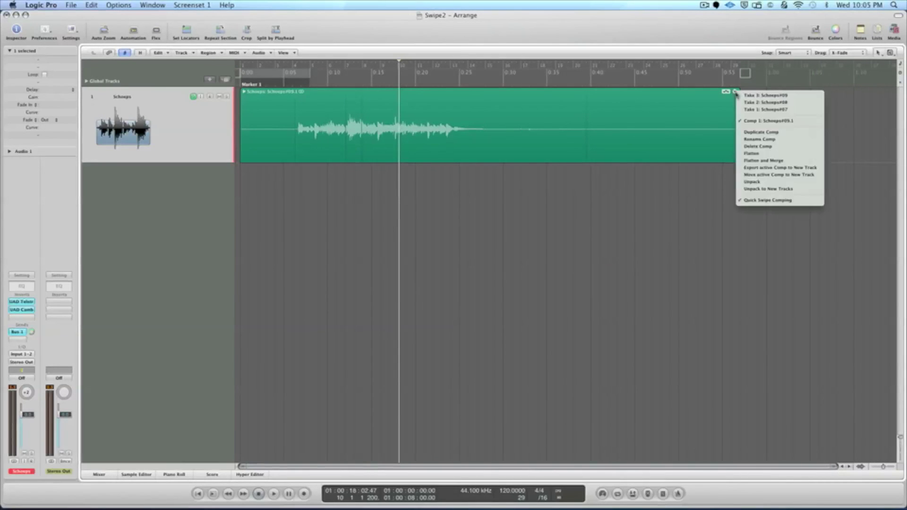
pyautogui.click(778, 167)
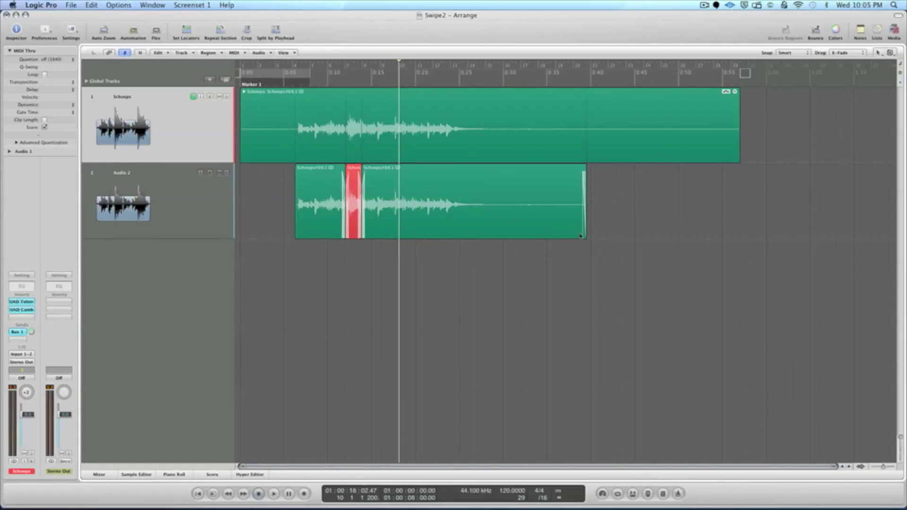
# Step: Trim the end of the last exported region on Audio 2 to about 0:30 and add a fade-out starting at about 0:27
pyautogui.moveTo(583, 234); pyautogui.dragTo(507, 234)
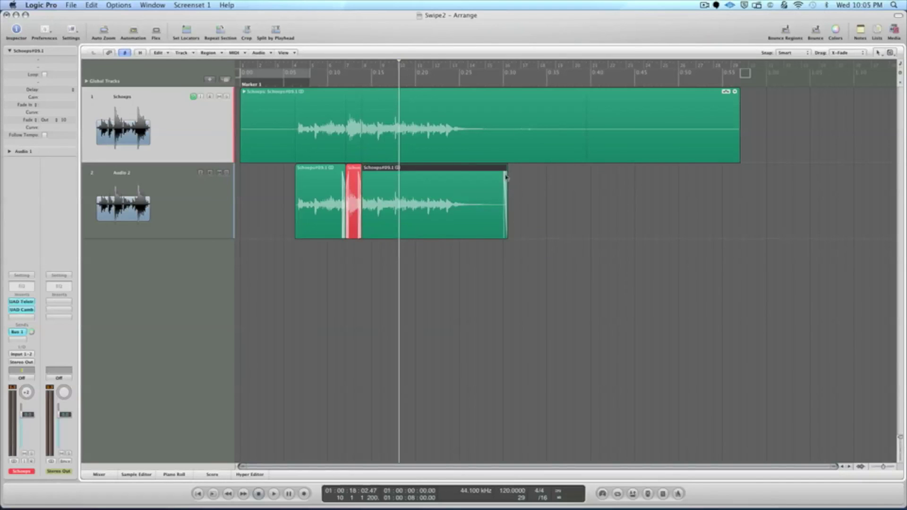
pyautogui.moveTo(506, 176); pyautogui.dragTo(477, 175)
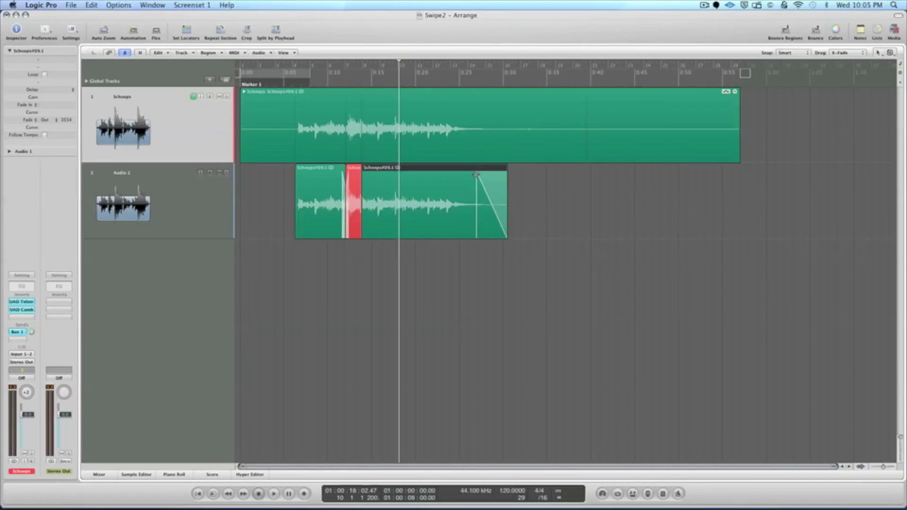
# Step: Trim the start of the first Audio 2 region to about 0:06:12, just ahead of the first note
pyautogui.click(298, 85)
pyautogui.scroll(6, 294, 146)
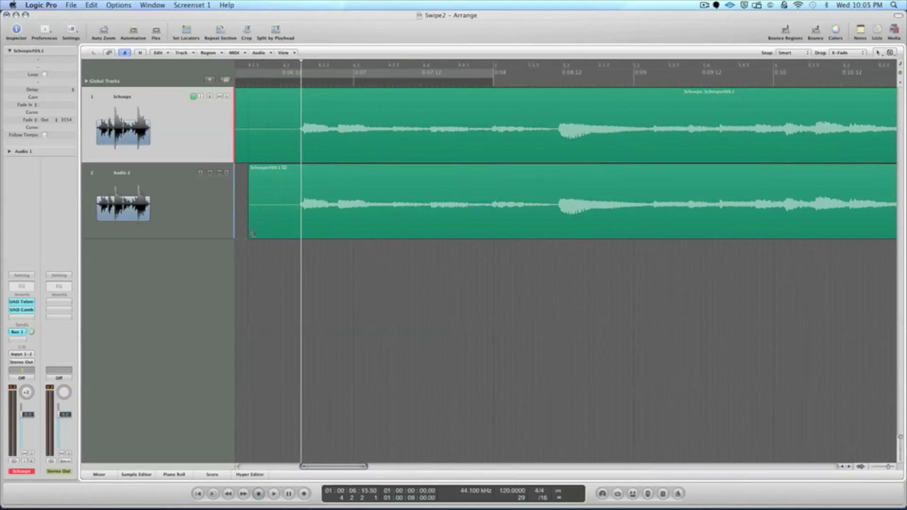
pyautogui.moveTo(252, 233); pyautogui.dragTo(283, 235)
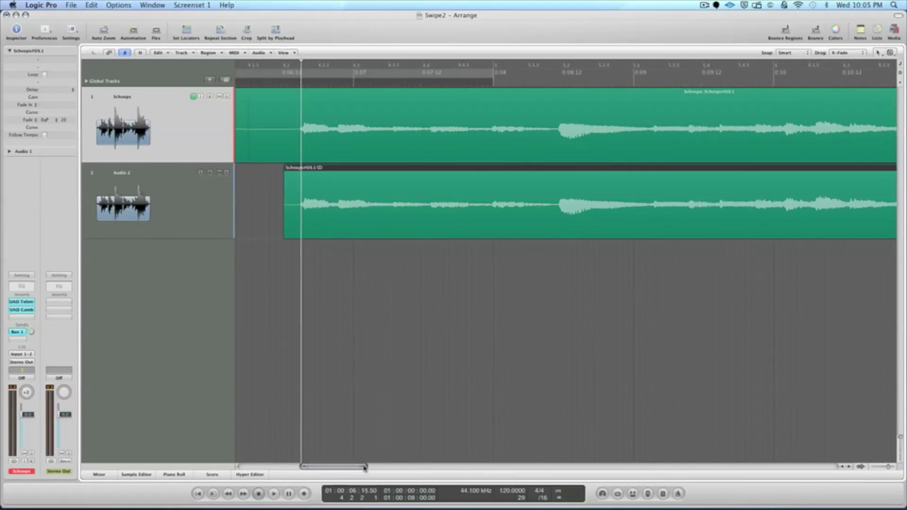
pyautogui.moveTo(365, 467); pyautogui.dragTo(477, 468)
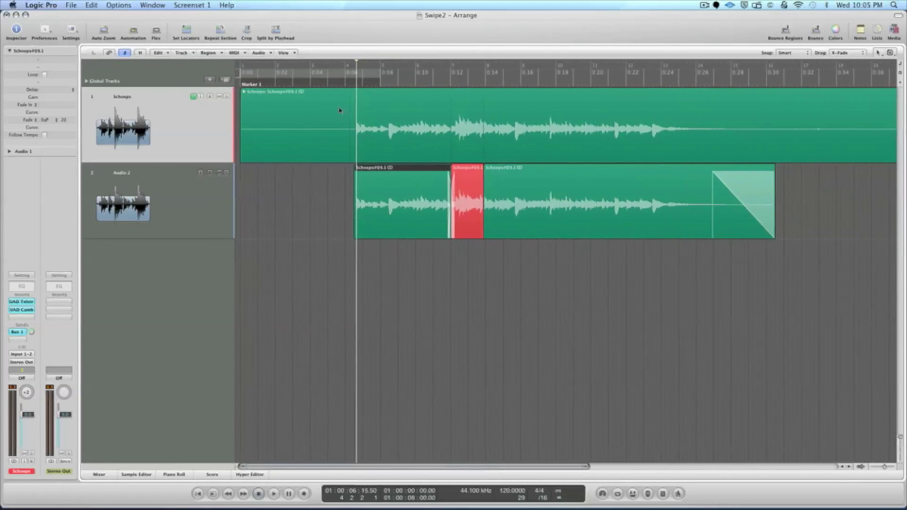
# Step: Play the exported comp on Audio 2 from its beginning through the fade-out, with the Schoeps track muted
pyautogui.press('space')
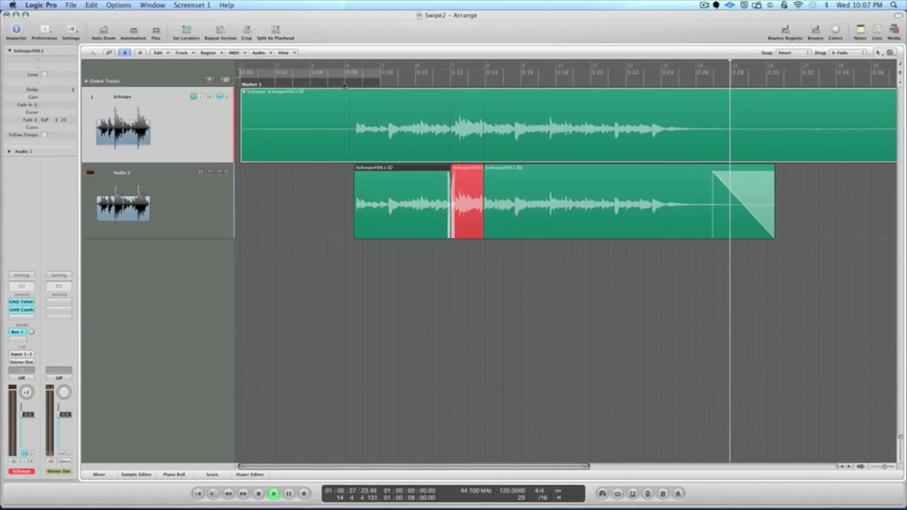
pyautogui.press('space')
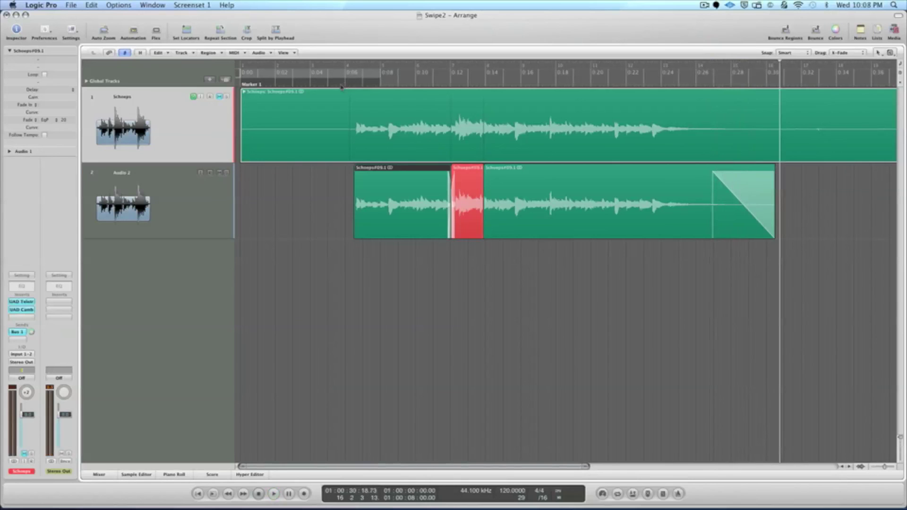